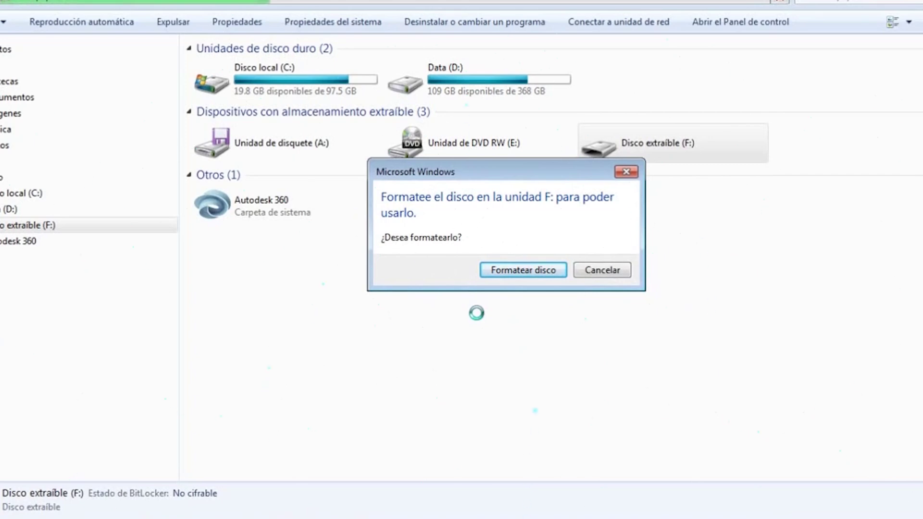
Decline formatting drive F: and select its partition in Disk Management
left_click(614, 269)
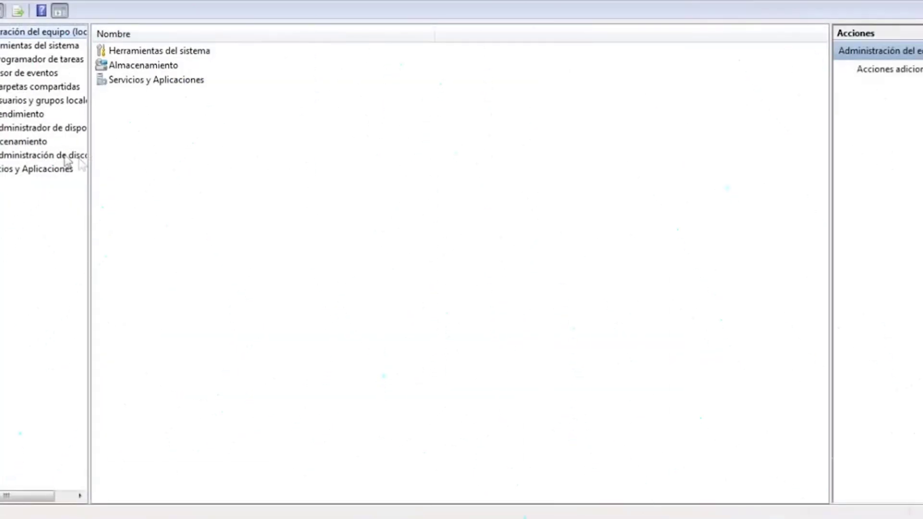
left_click(41, 155)
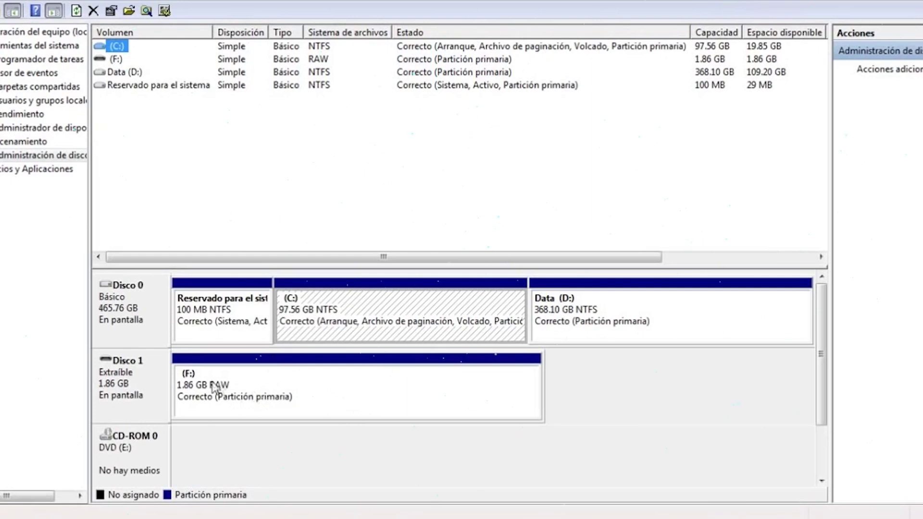
left_click(233, 400)
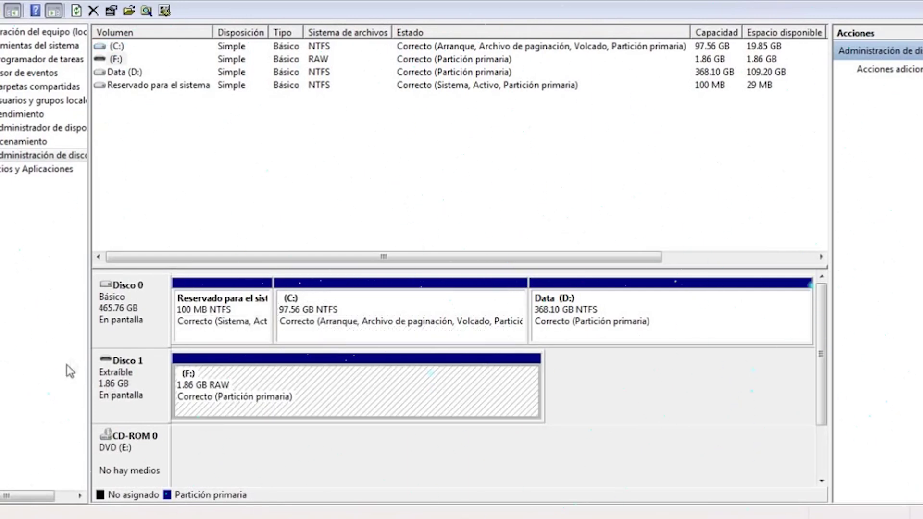
double_click(208, 400)
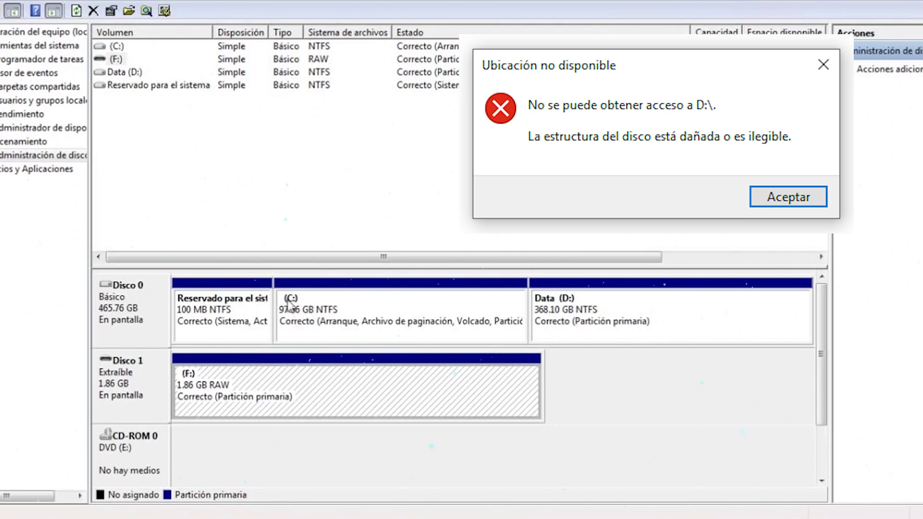
Check the file systems of the C:, Data (D:) and F: partitions in turn
left_click(379, 304)
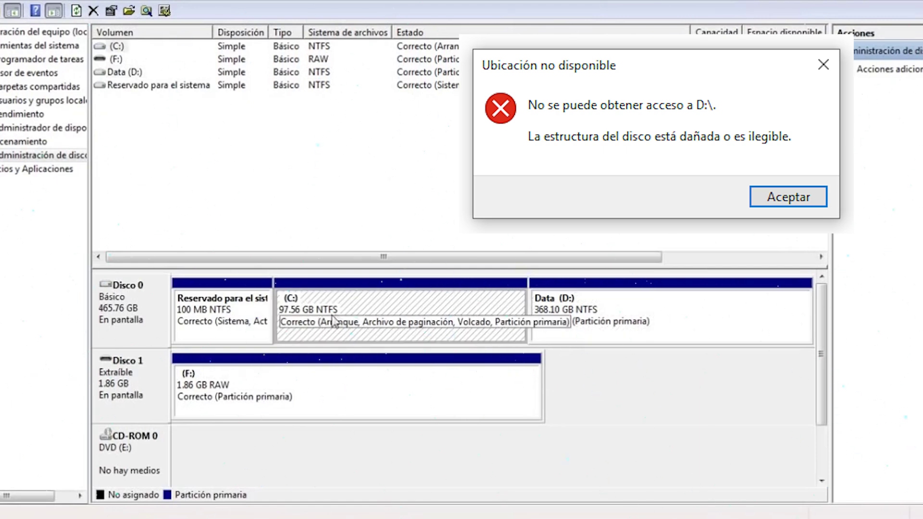
left_click(591, 328)
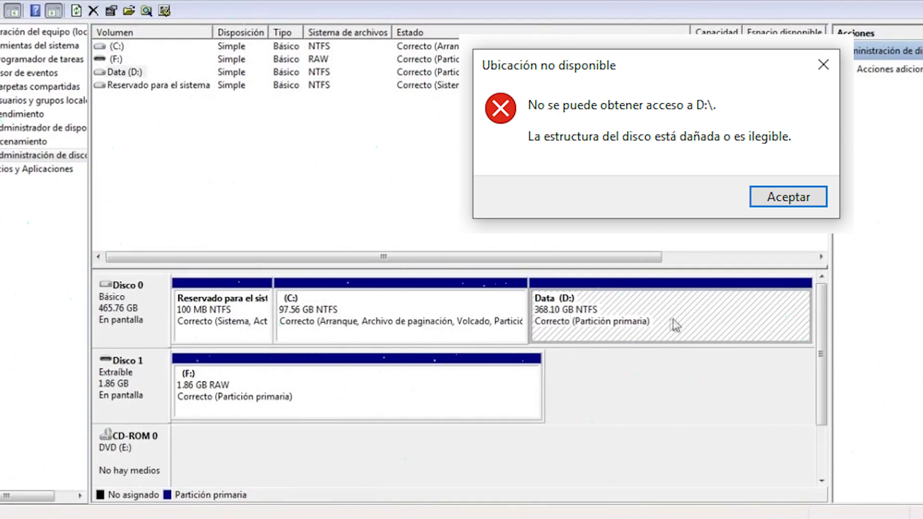
left_click(327, 402)
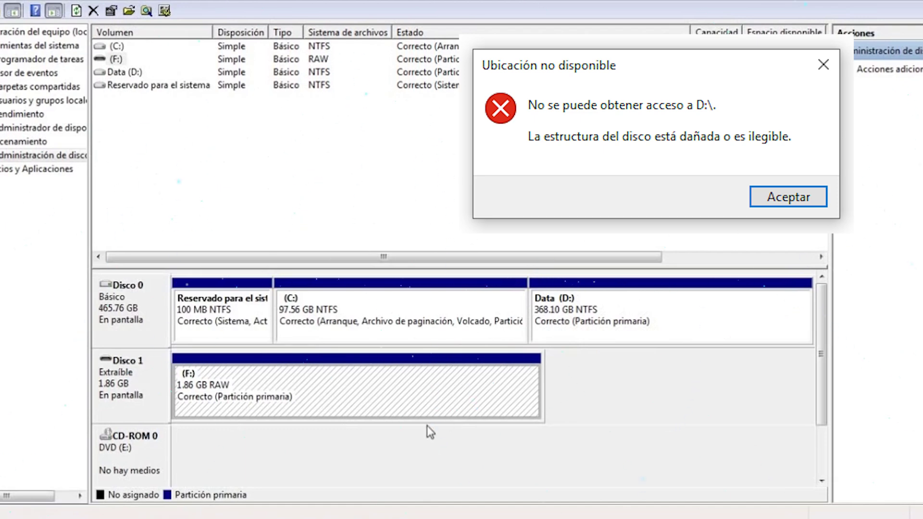
key("Return")
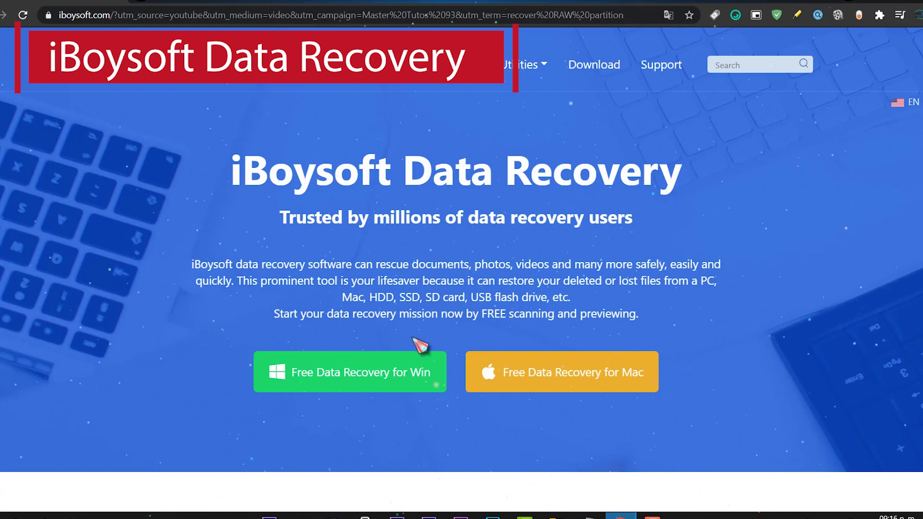
Read the iBoysoft Data Recovery web page's supported devices, trusted companies and reasons to choose the tool
left_click_drag(375, 294, 407, 295)
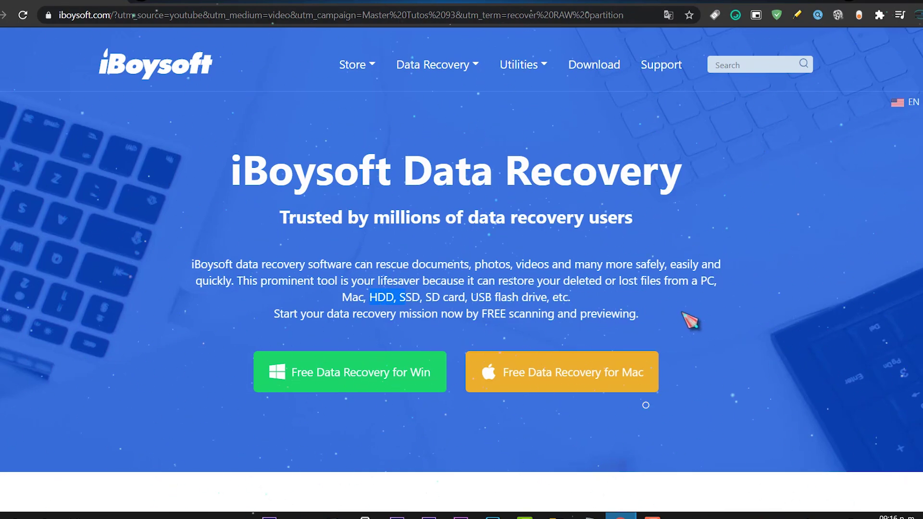
scroll(687, 318, "down", 8)
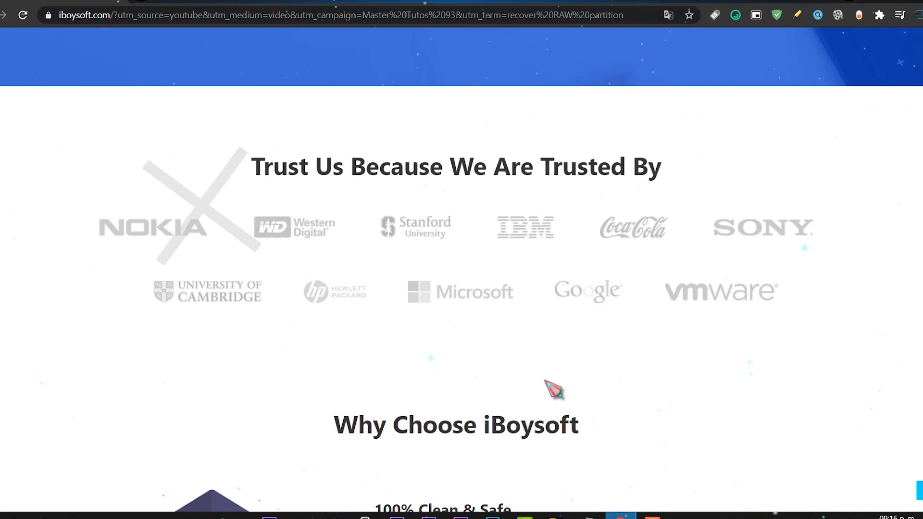
scroll(558, 337, "down", 8)
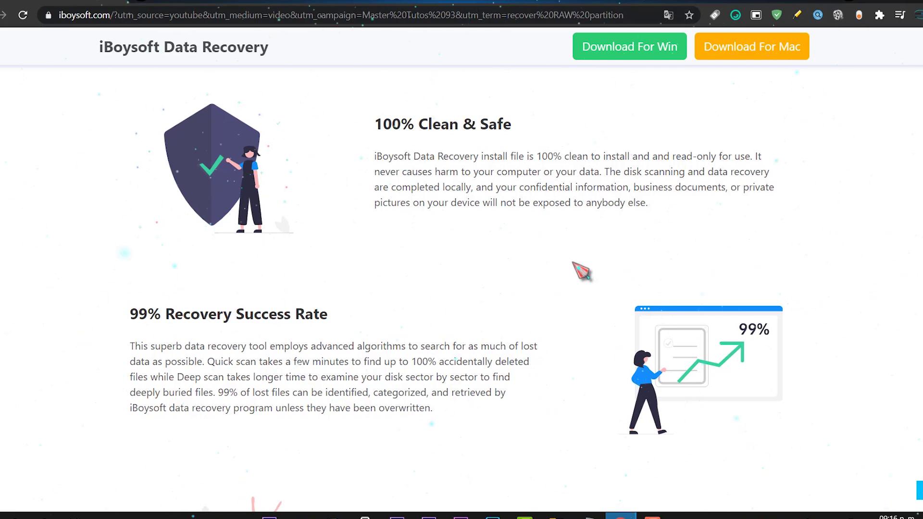
scroll(581, 271, "down", 5)
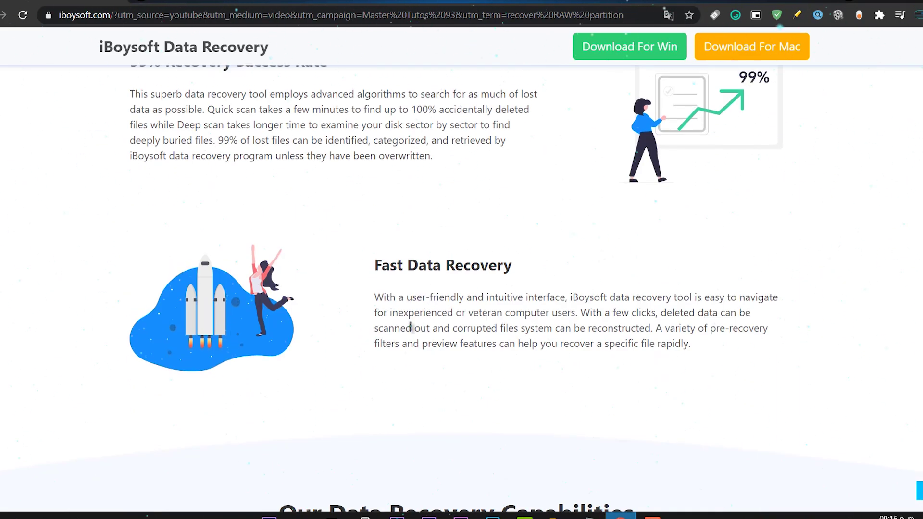
scroll(426, 377, "down", 5)
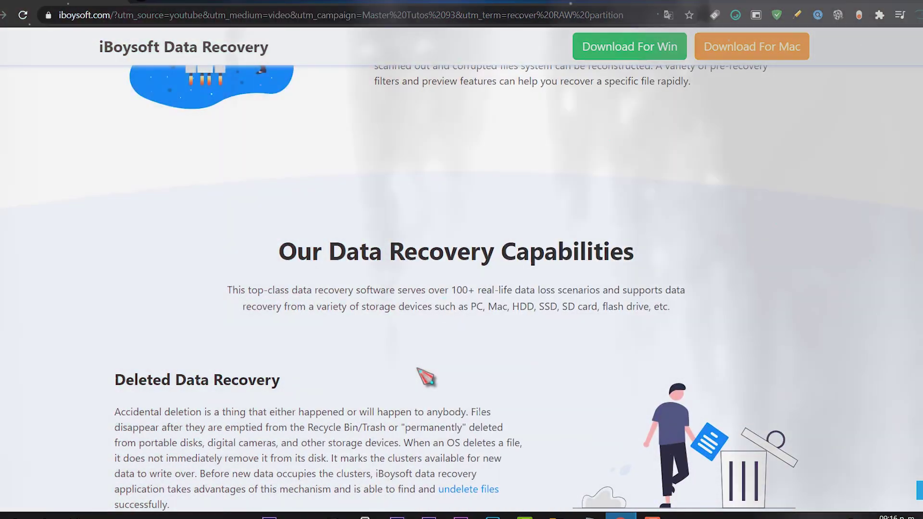
Read through the page's recovery capabilities, covering deleted files, BitLocker, Apple M1 and T2 Macs, and the download section
scroll(423, 377, "down", 4)
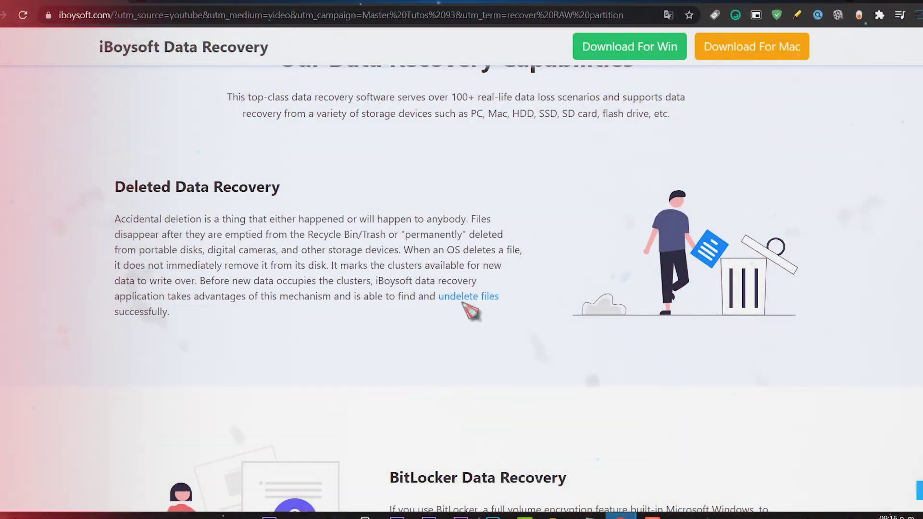
scroll(599, 341, "down", 1)
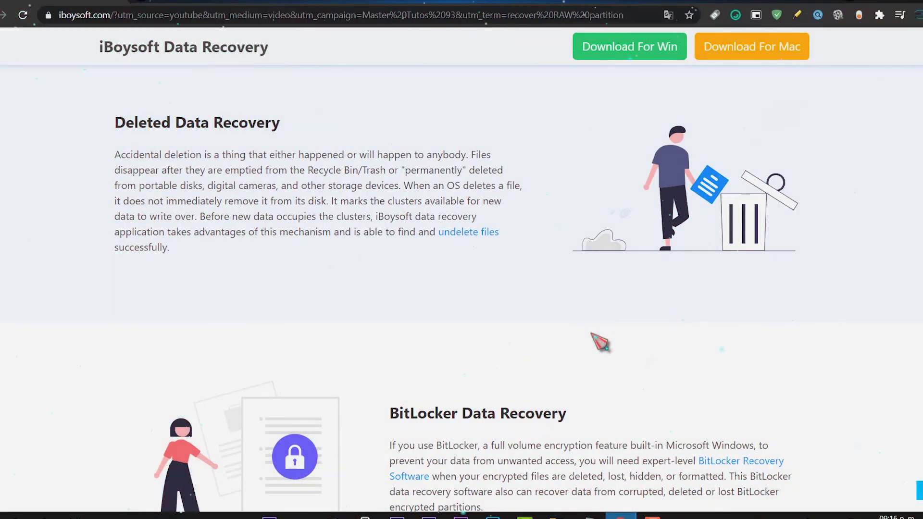
scroll(600, 343, "down", 2)
scroll(526, 376, "down", 5)
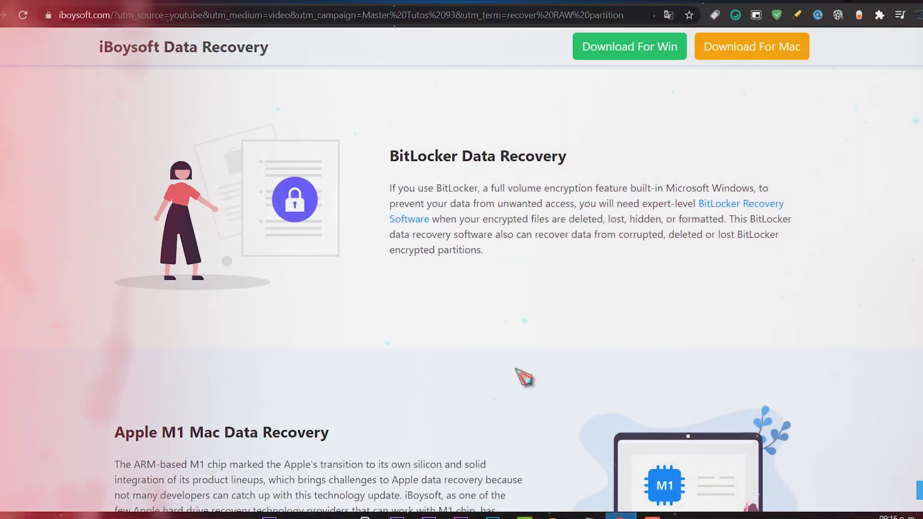
scroll(520, 369, "down", 1)
left_click_drag(135, 175, 240, 187)
scroll(430, 250, "down", 2)
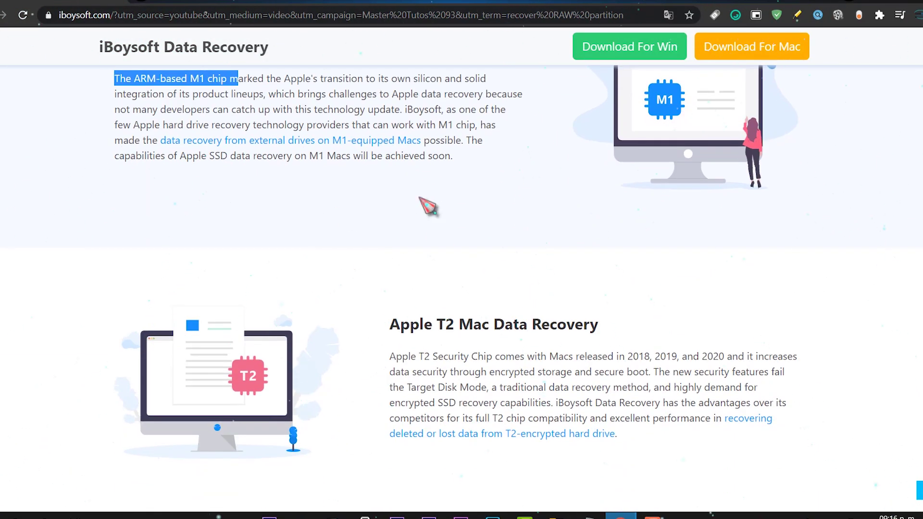
scroll(456, 287, "down", 3)
scroll(498, 341, "down", 17)
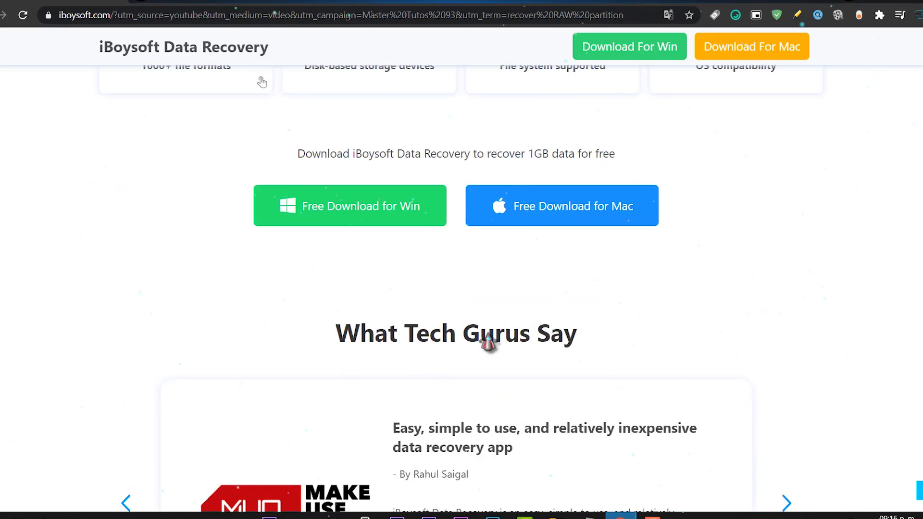
scroll(488, 332, "down", 15)
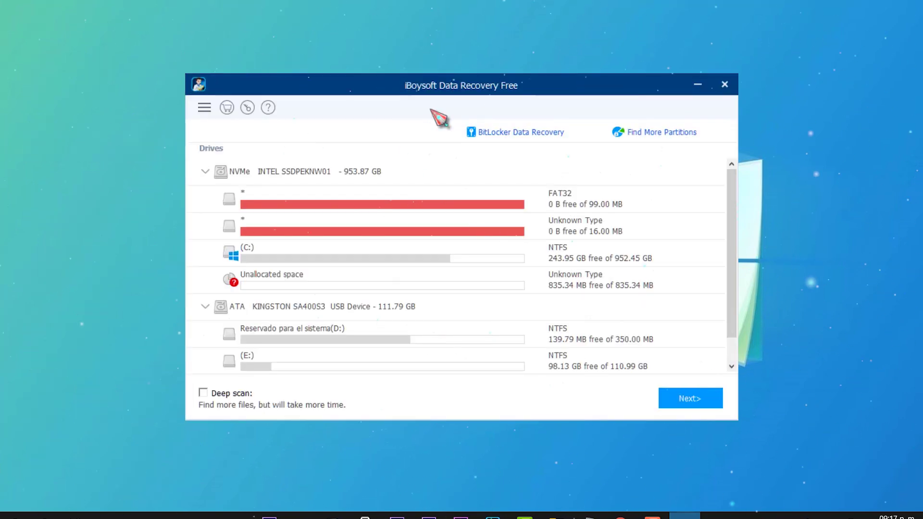
Switch to This PC in File Explorer and select drives D: and E: to identify the external disk
key("super+e")
left_click(15, 259)
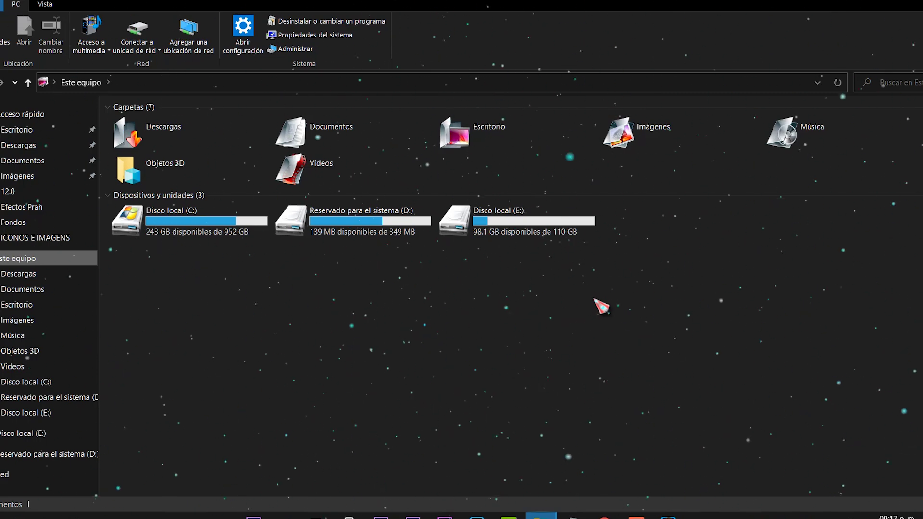
left_click_drag(561, 306, 361, 233)
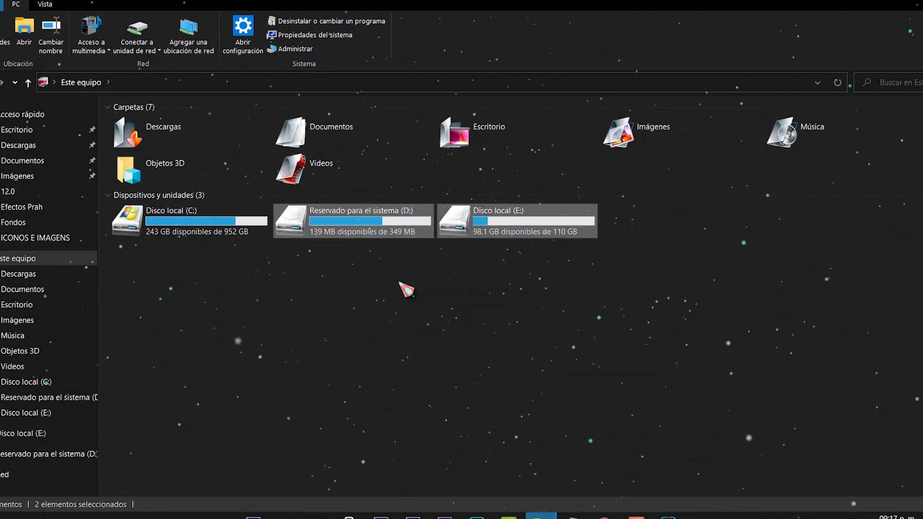
left_click_drag(609, 325, 344, 219)
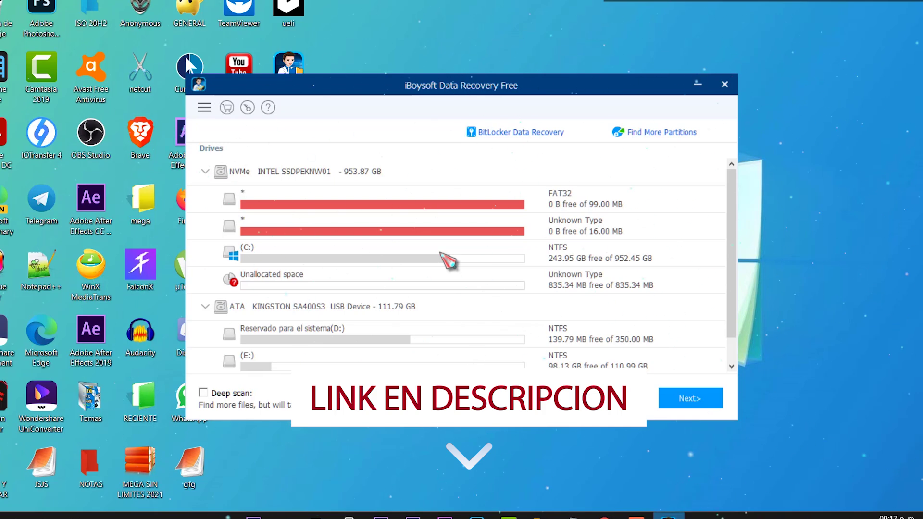
Switch to iBoysoft Data Recovery and look over its drive list and main menu options
scroll(395, 346, "down", 1)
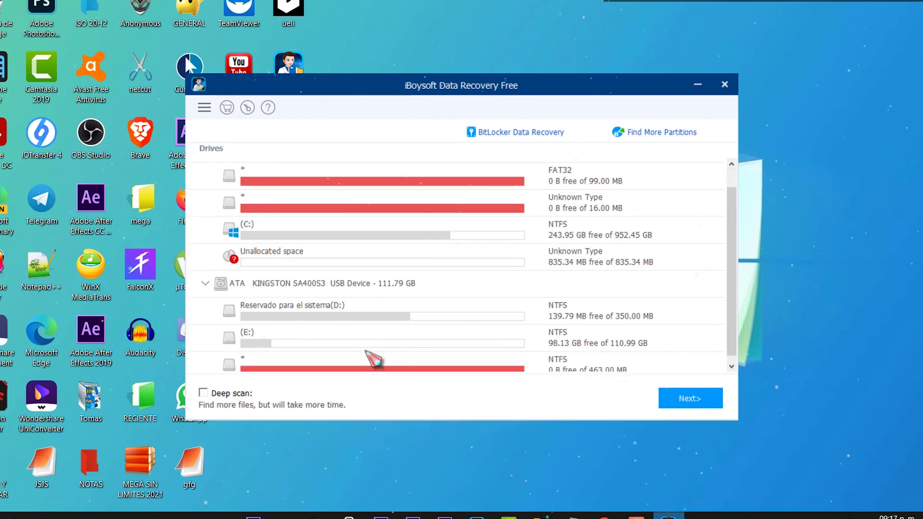
scroll(344, 315, "up", 1)
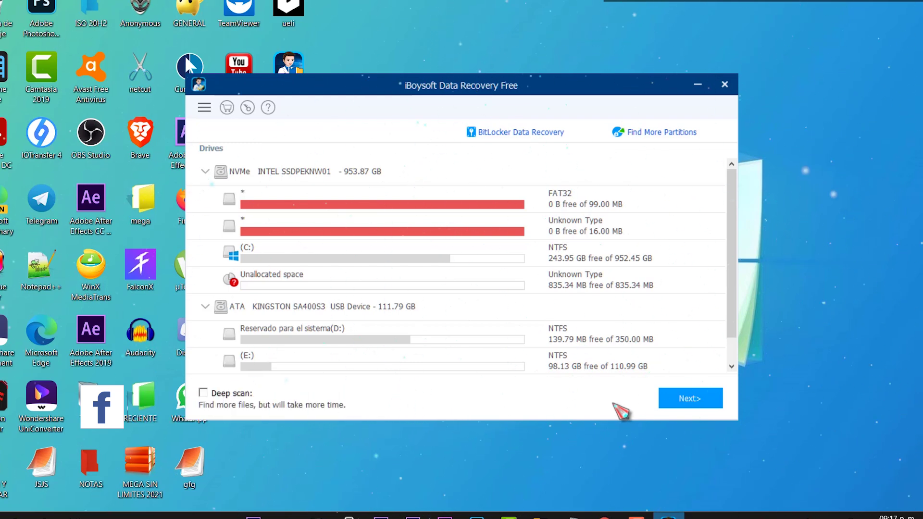
left_click(206, 108)
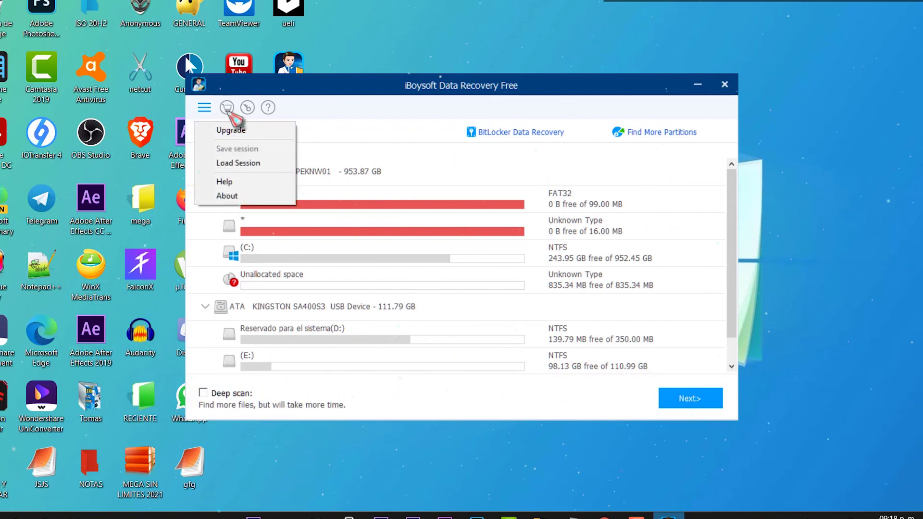
left_click(395, 129)
left_click(206, 108)
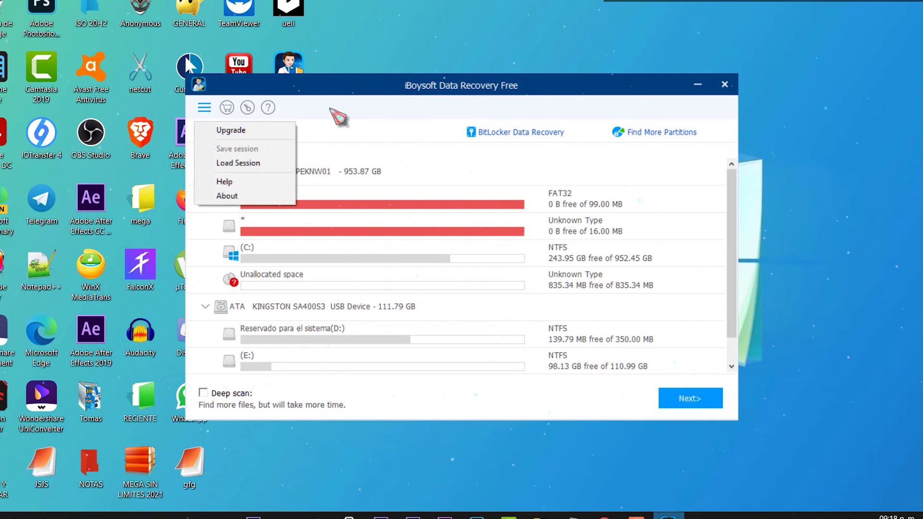
left_click(339, 121)
Run a deep scan of the (E:) volume on the KINGSTON USB device
scroll(372, 260, "down", 1)
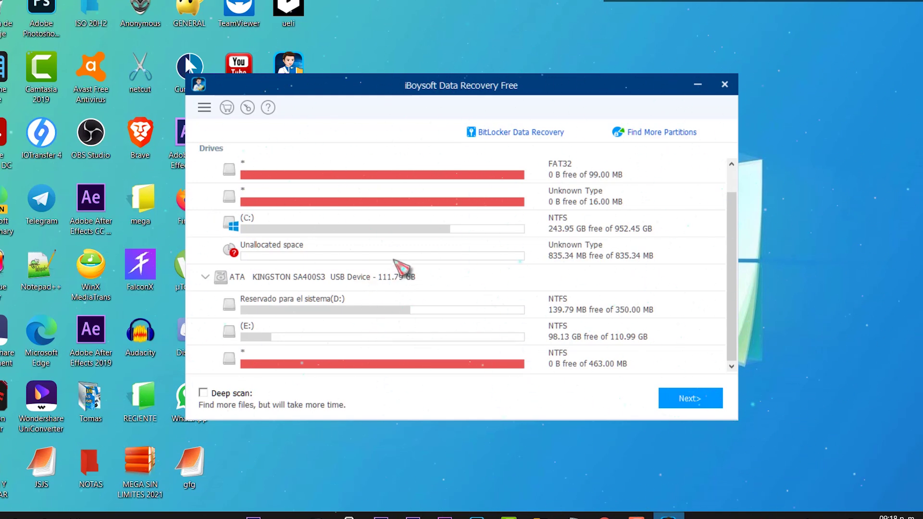
left_click(393, 283)
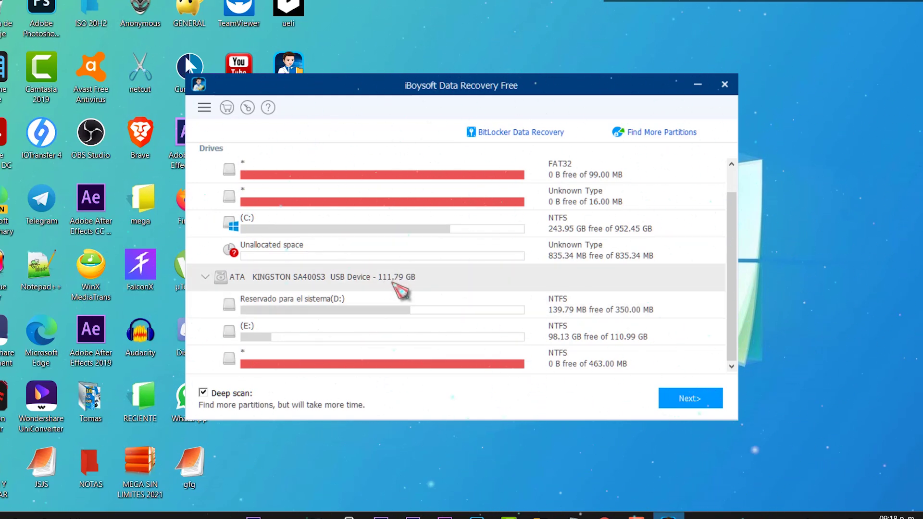
left_click(314, 308)
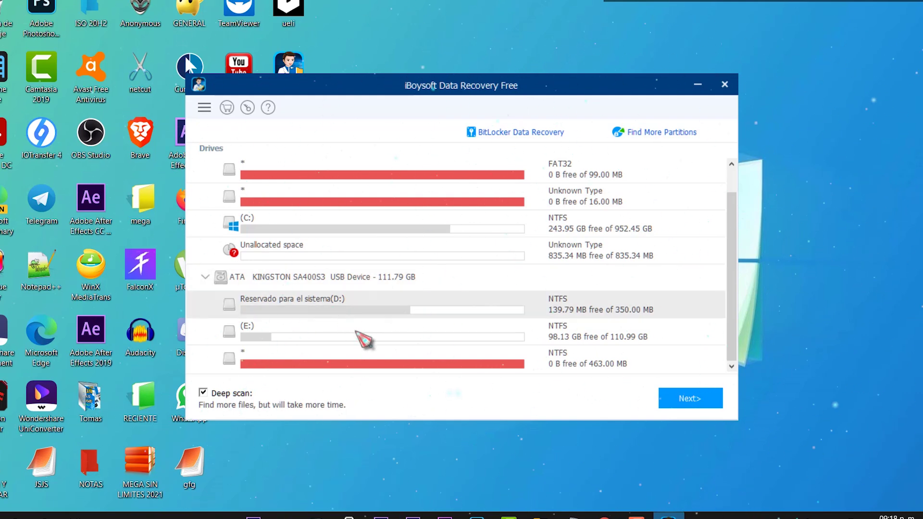
left_click(362, 340)
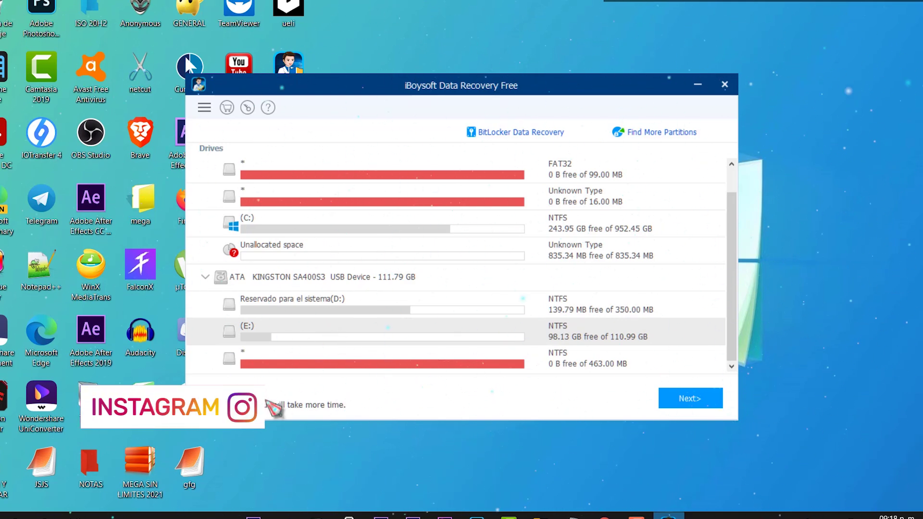
left_click(696, 402)
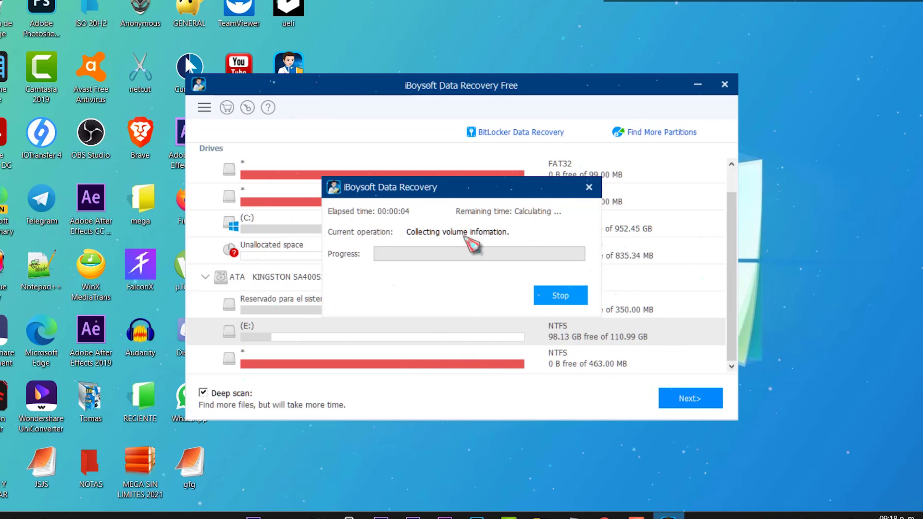
left_click_drag(476, 184, 400, 169)
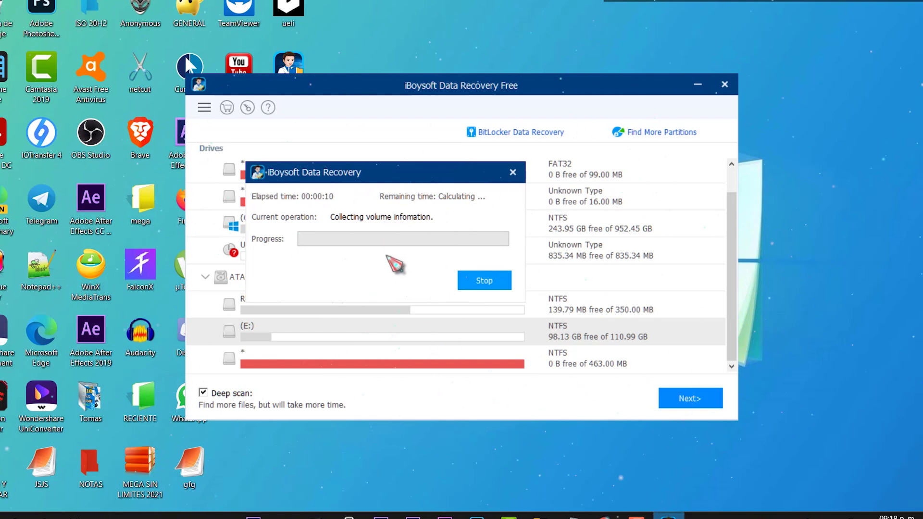
left_click_drag(417, 175, 441, 170)
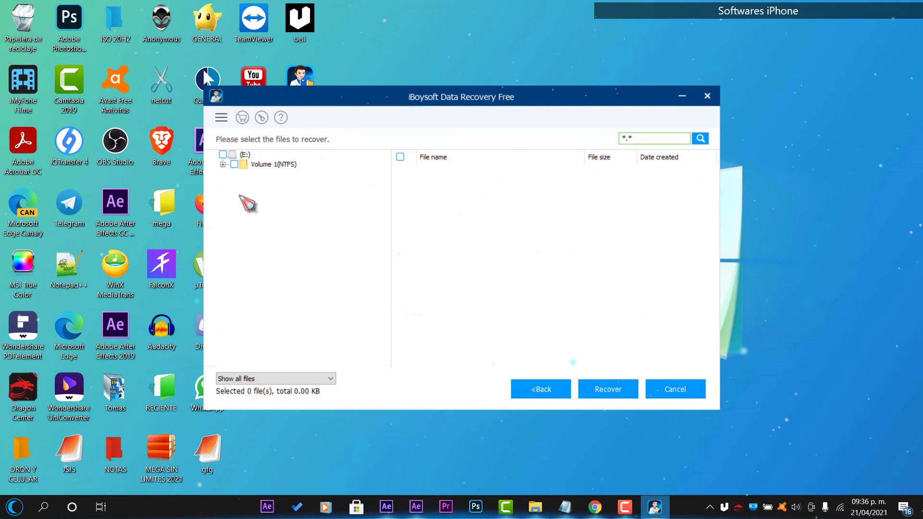
Expand Volume 1(NTFS) and Raw Files, list the Bitmap files and preview FILE005.BMP
left_click(223, 164)
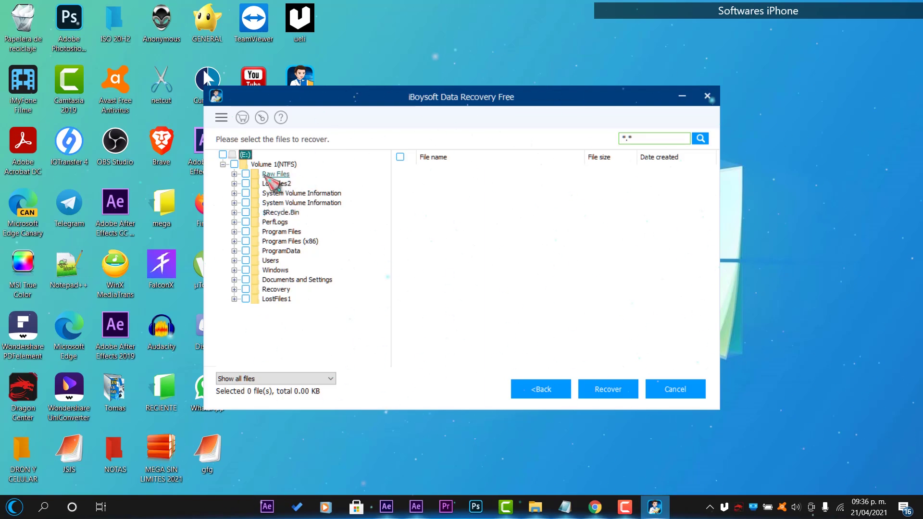
left_click(234, 174)
left_click(285, 183)
left_click(440, 179)
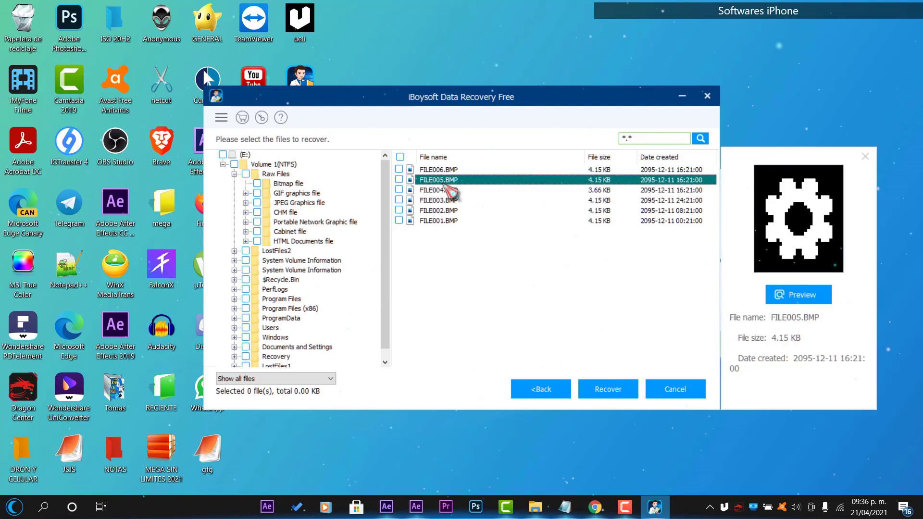
Preview the recovered bitmaps FILE006.BMP, FILE005.BMP and FILE003.BMP one after another
left_click(439, 170)
left_click(439, 180)
left_click(440, 200)
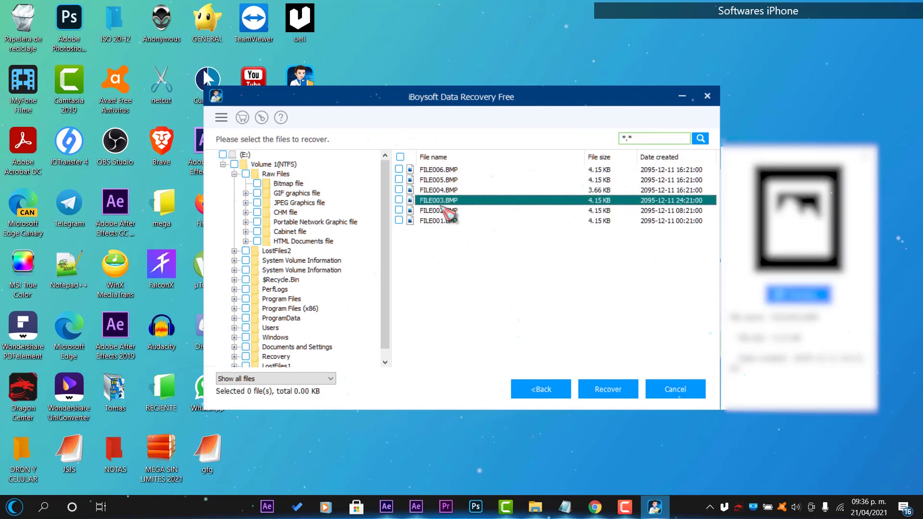
Browse the GIF, JPEG and CHM categories under Raw Files and preview FILE001.JPG and FILE002.JPG
left_click(297, 193)
left_click(300, 204)
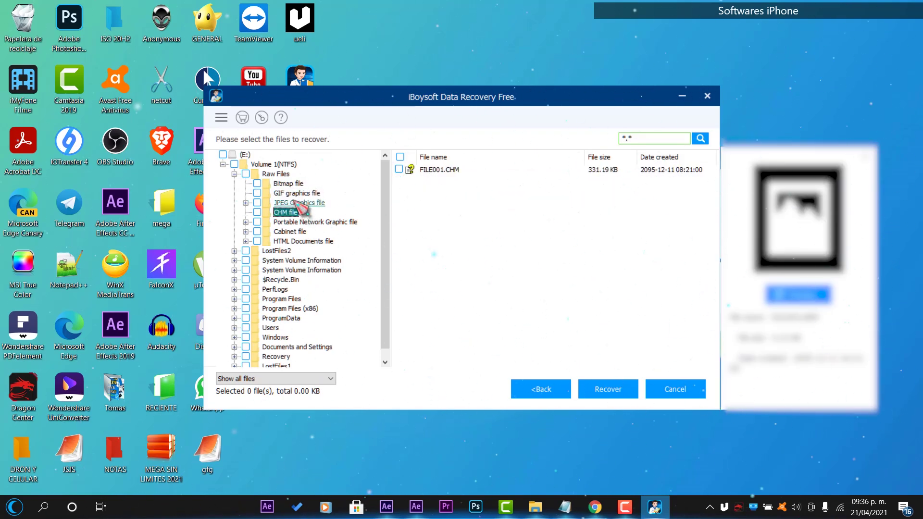
left_click(449, 180)
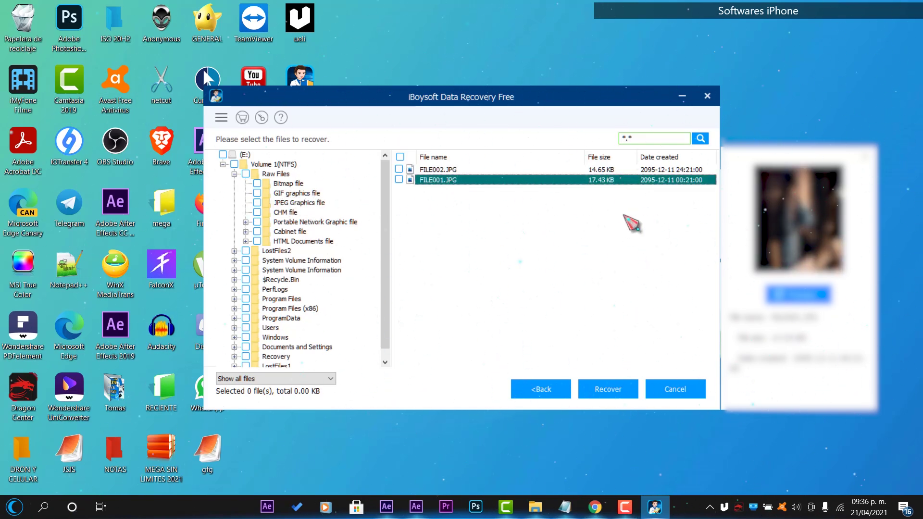
left_click(441, 172)
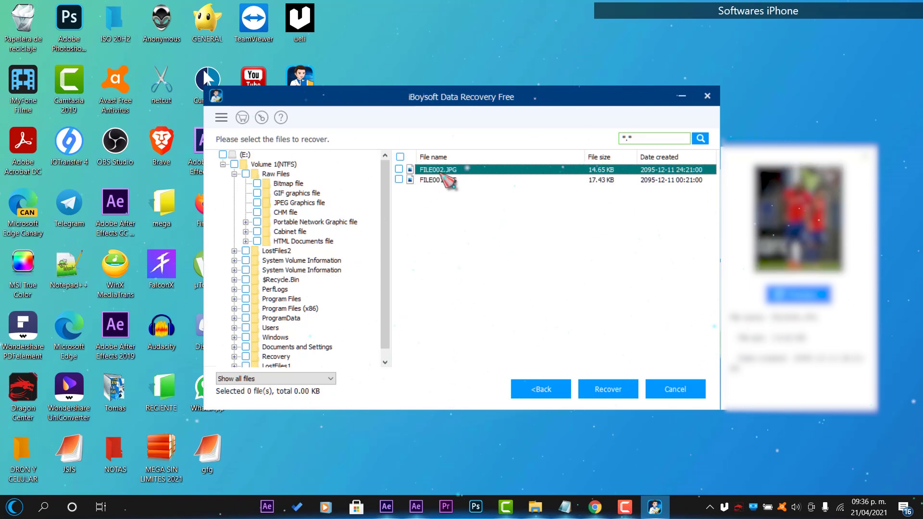
left_click(298, 203)
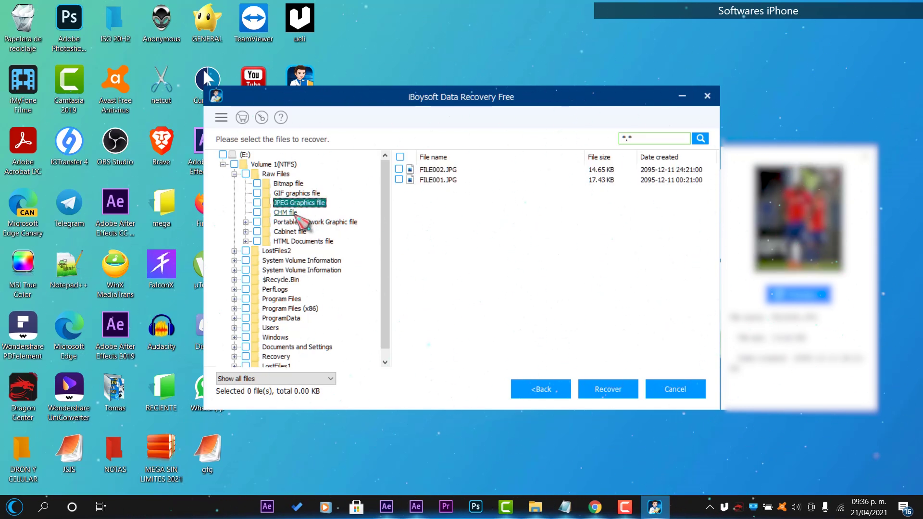
left_click(294, 212)
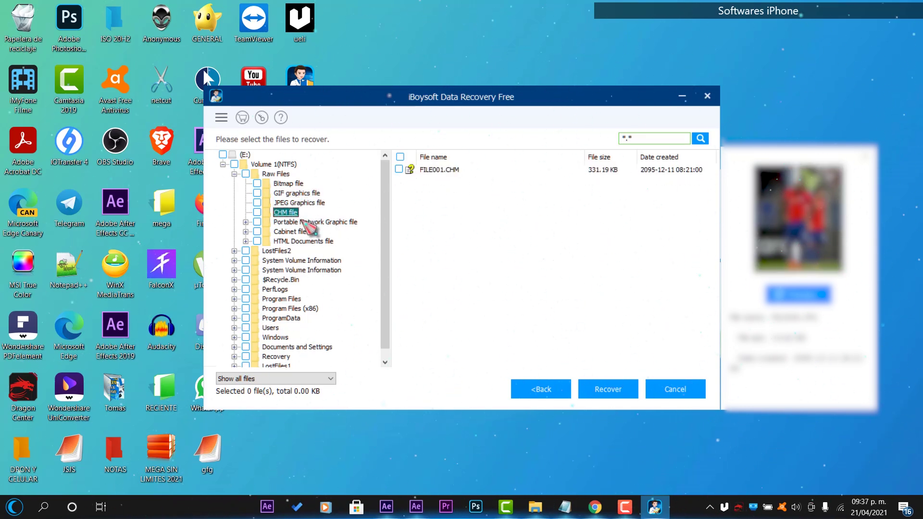
List the Portable Network Graphic files and preview several of them, including FILE010.PNG
left_click(307, 223)
left_click(430, 223)
left_click(428, 201)
left_click(430, 251)
scroll(440, 282, "down", 4)
left_click(443, 283)
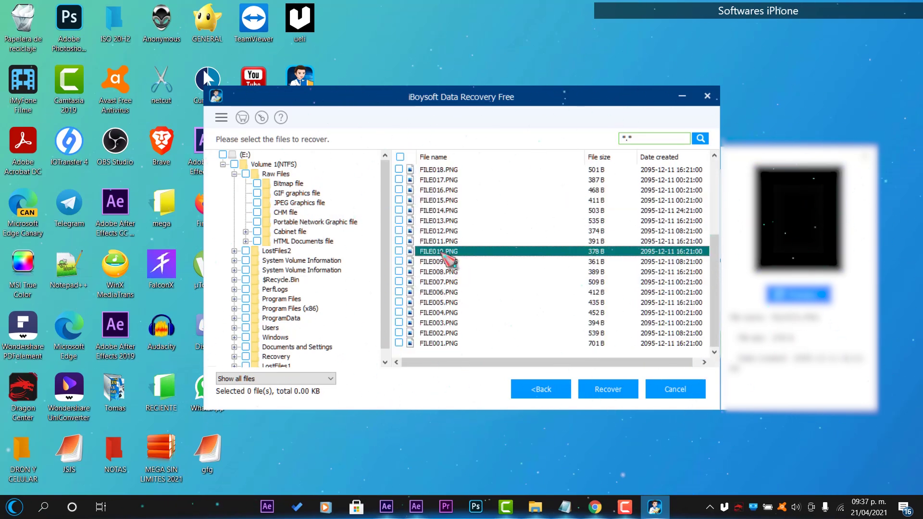
left_click(442, 251)
left_click(441, 231)
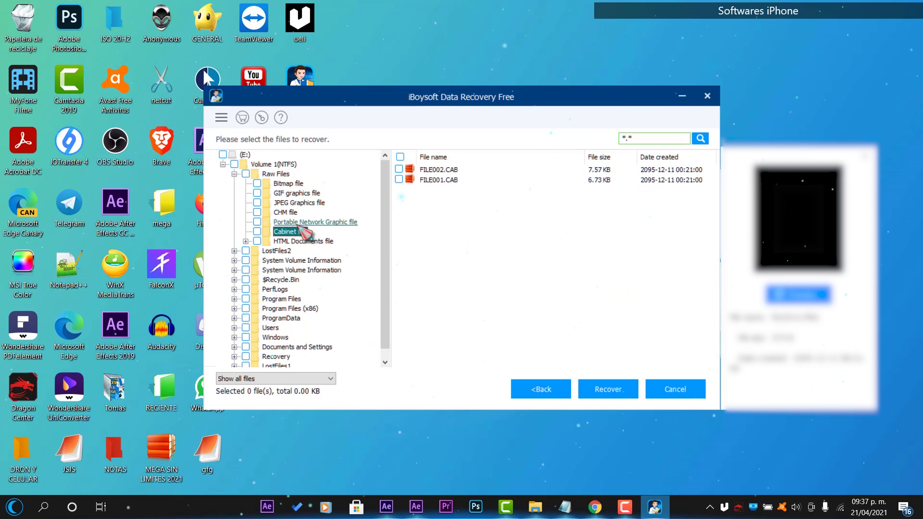
Return to the Portable Network Graphic files and preview more of them, including FILE020.PNG and FILE007.PNG
left_click(308, 222)
left_click(435, 242)
left_click(454, 272)
scroll(450, 304, "down", 3)
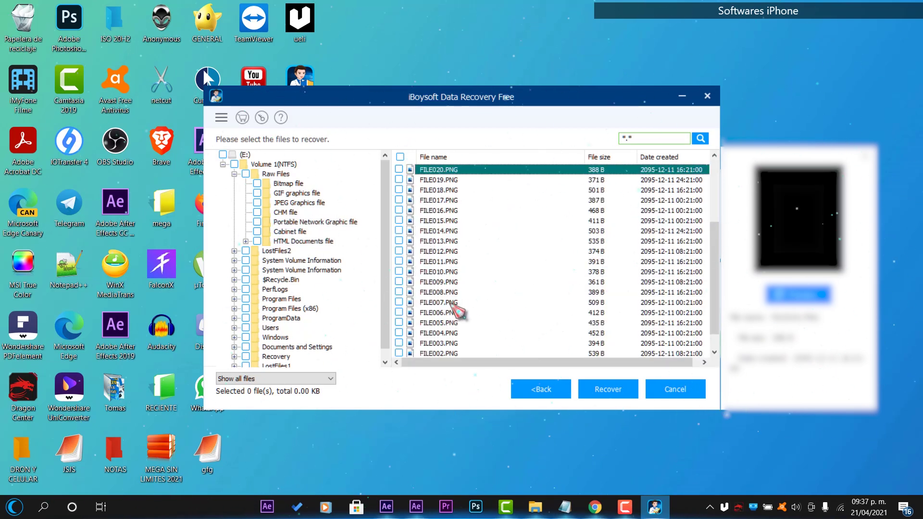
left_click(450, 302)
scroll(339, 253, "down", 1)
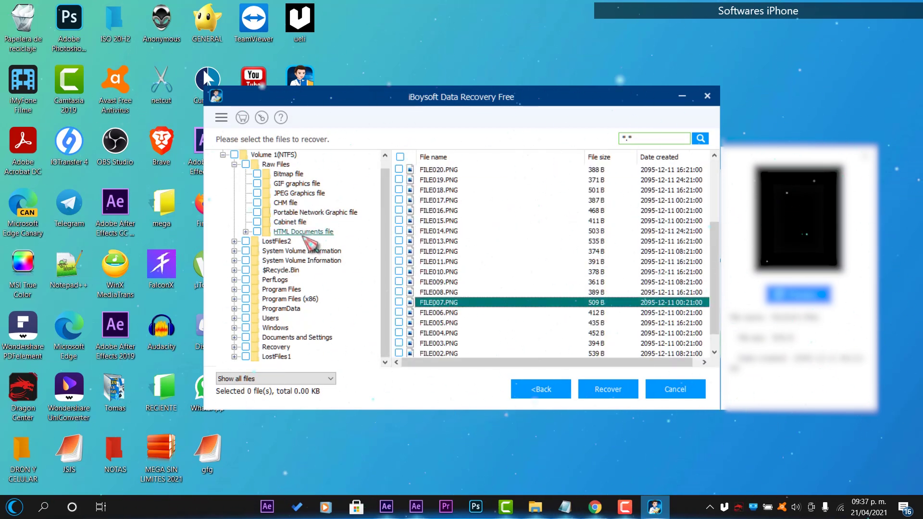
List the HTML Documents files under Raw Files and preview FILE003.HTM
left_click(303, 231)
left_click(457, 212)
left_click(453, 191)
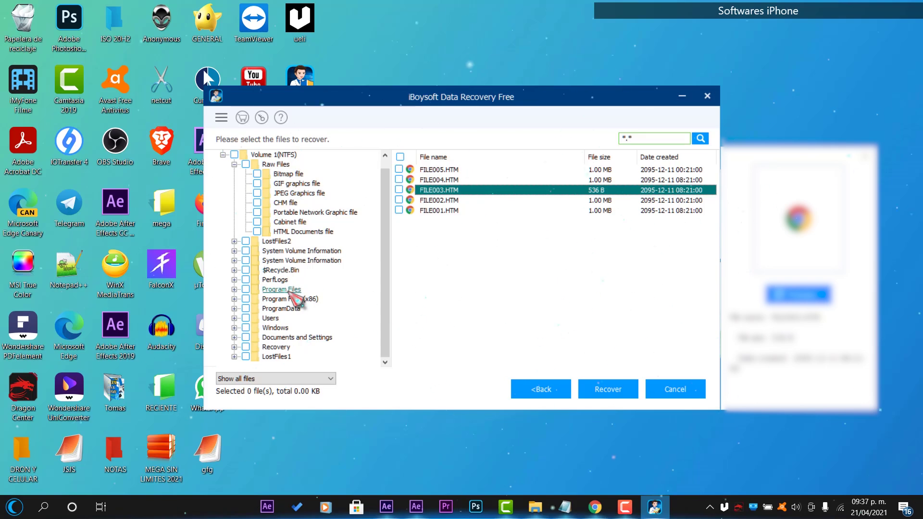
Examine the Program Files, Documents and Settings, Windows and Recovery folders, and list the files in WindowsRE
left_click(289, 290)
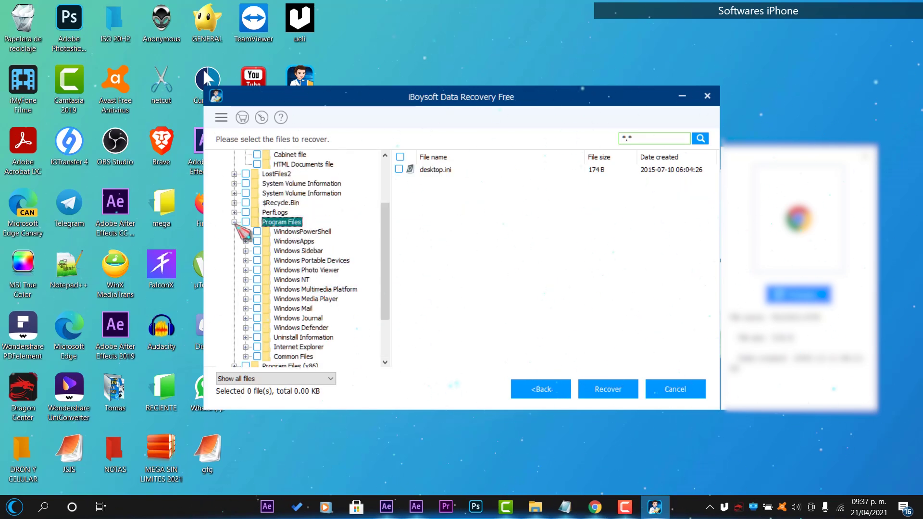
left_click(235, 223)
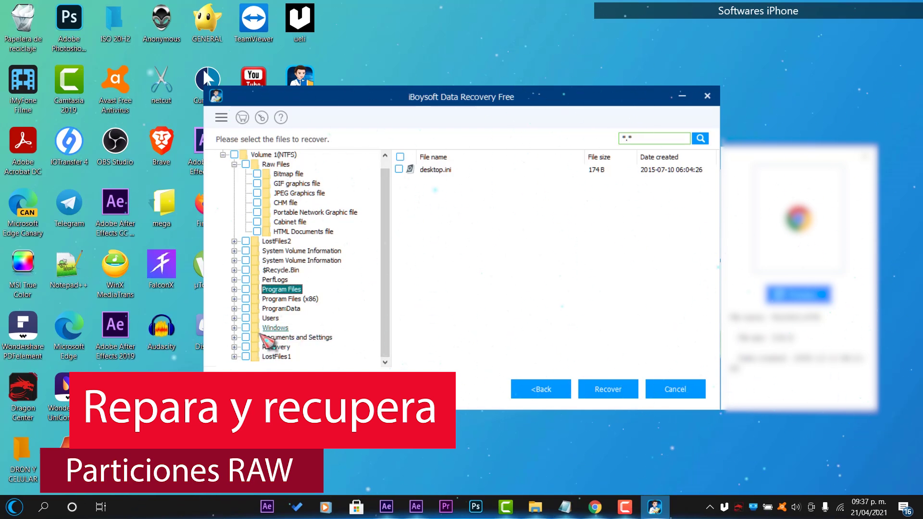
left_click(267, 338)
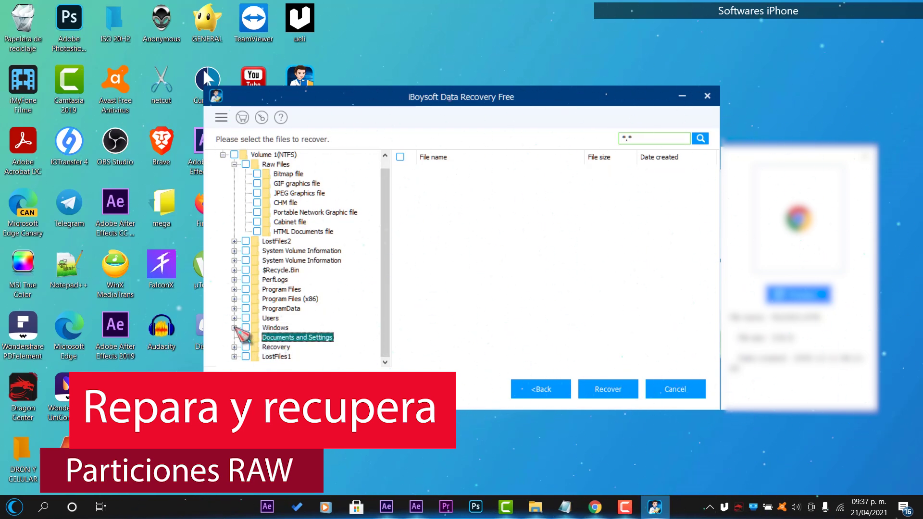
left_click(234, 328)
scroll(279, 296, "down", 10)
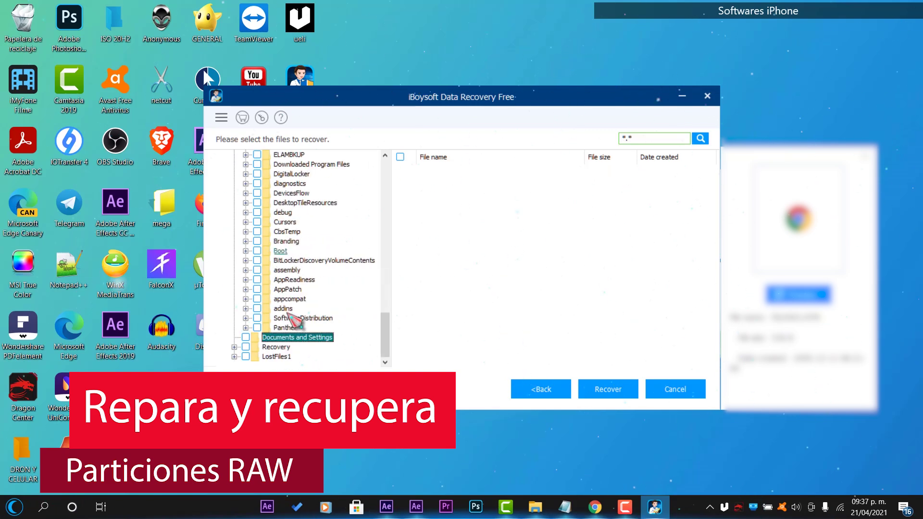
left_click(234, 347)
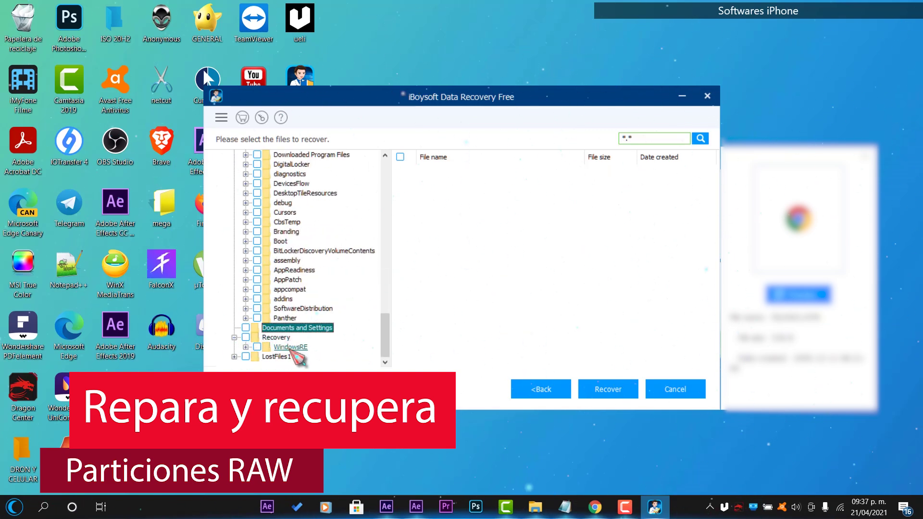
left_click(290, 347)
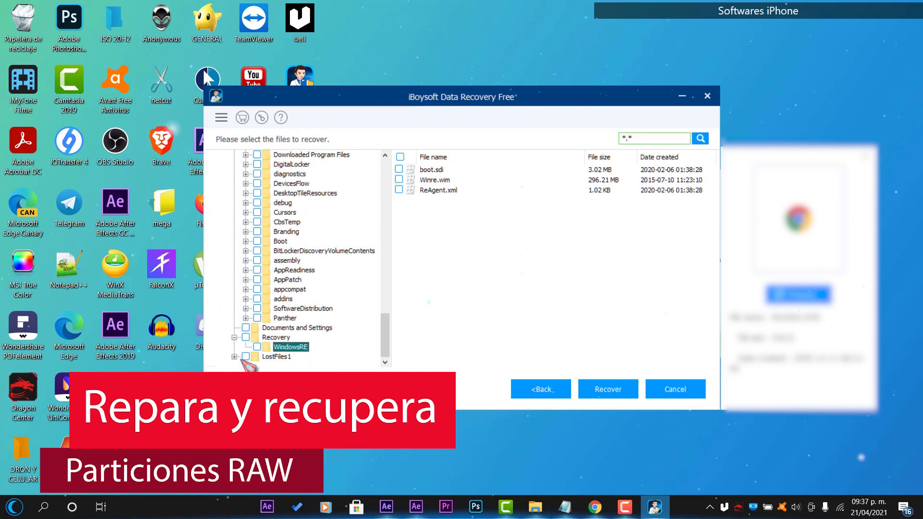
Expand LostFiles1, open the 2014-05-22 fiesta folder and preview its JPG photos
left_click(234, 356)
scroll(308, 327, "down", 5)
left_click(298, 279)
left_click(435, 230)
left_click(445, 221)
left_click(452, 201)
left_click(454, 232)
left_click(439, 201)
left_click(435, 191)
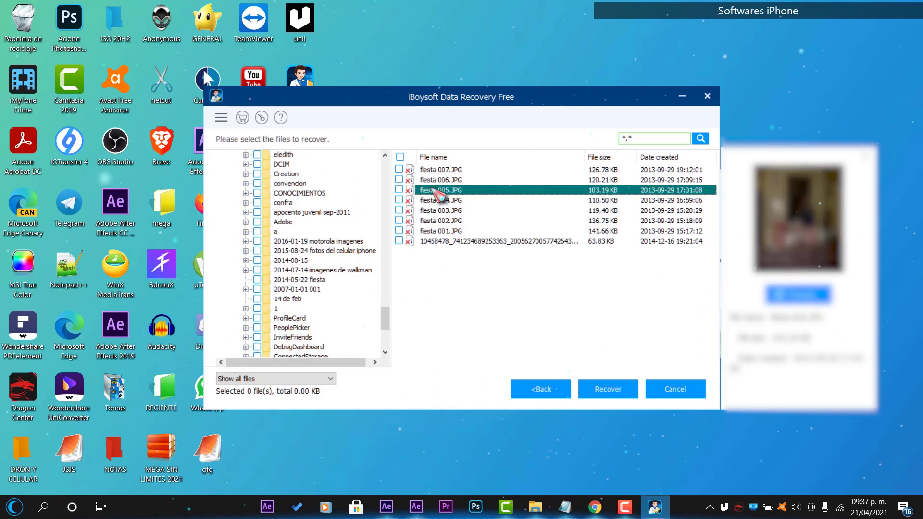
left_click(435, 180)
left_click(445, 201)
left_click(446, 221)
left_click(444, 232)
left_click(445, 210)
left_click(444, 190)
left_click(440, 179)
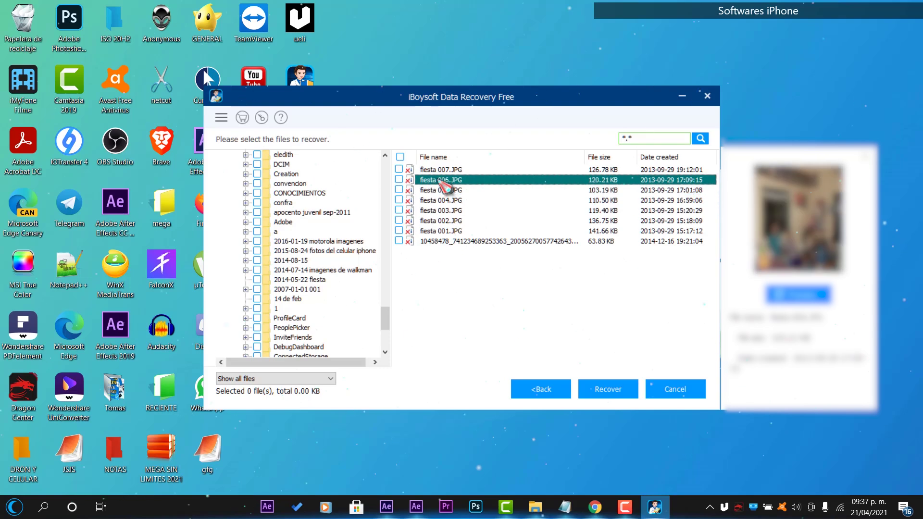
Mark all files in the 2014-05-22 fiesta folder and the whole Raw Files folder for recovery
scroll(345, 305, "up", 10)
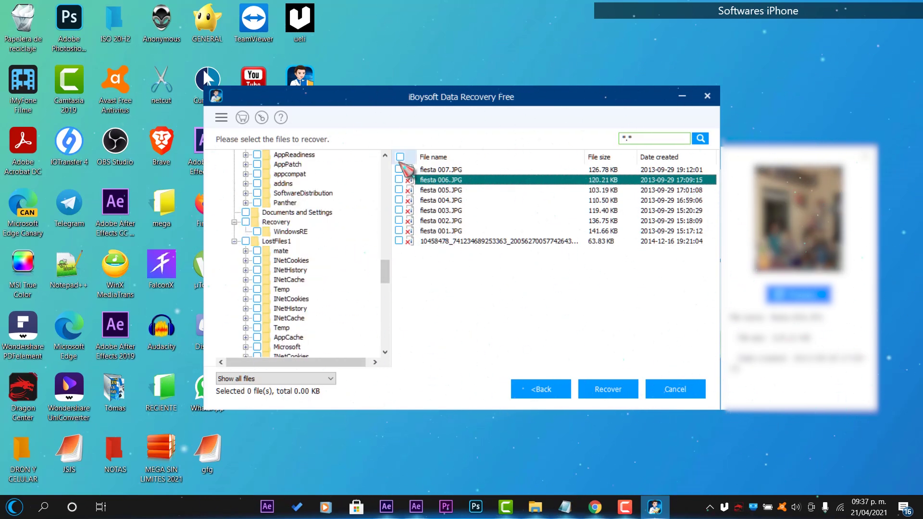
left_click(400, 157)
scroll(305, 283, "down", 1)
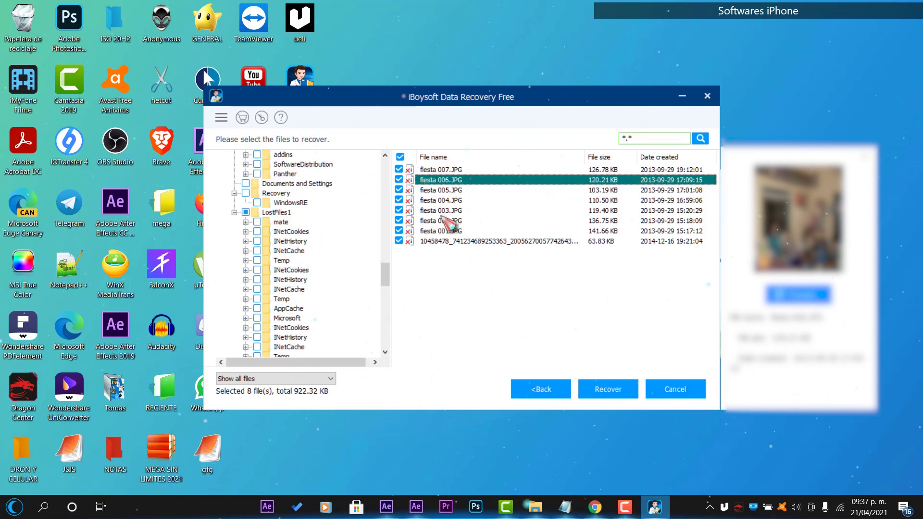
scroll(326, 235, "up", 6)
scroll(327, 238, "up", 10)
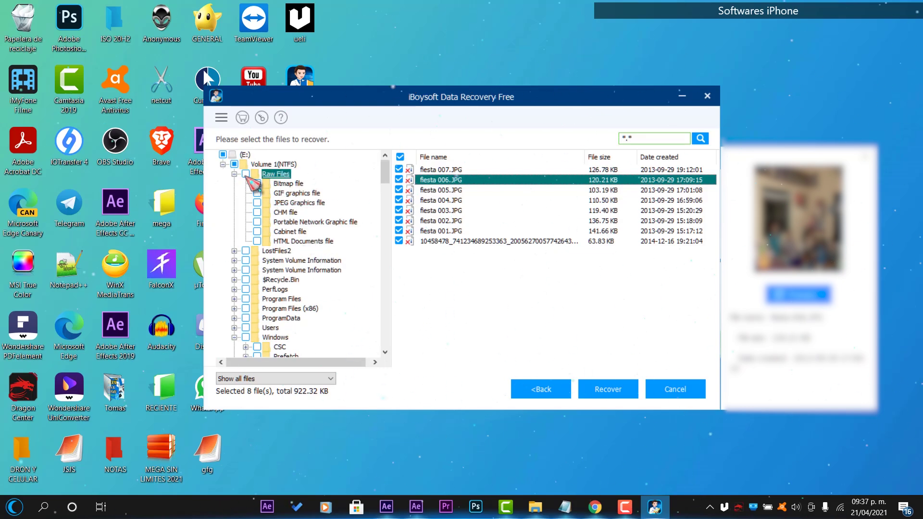
left_click(245, 174)
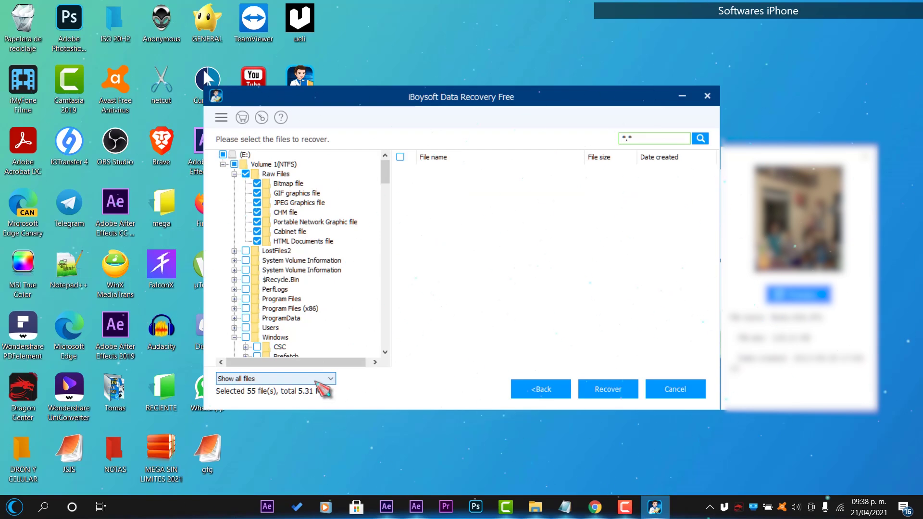
left_click(319, 382)
left_click(321, 386)
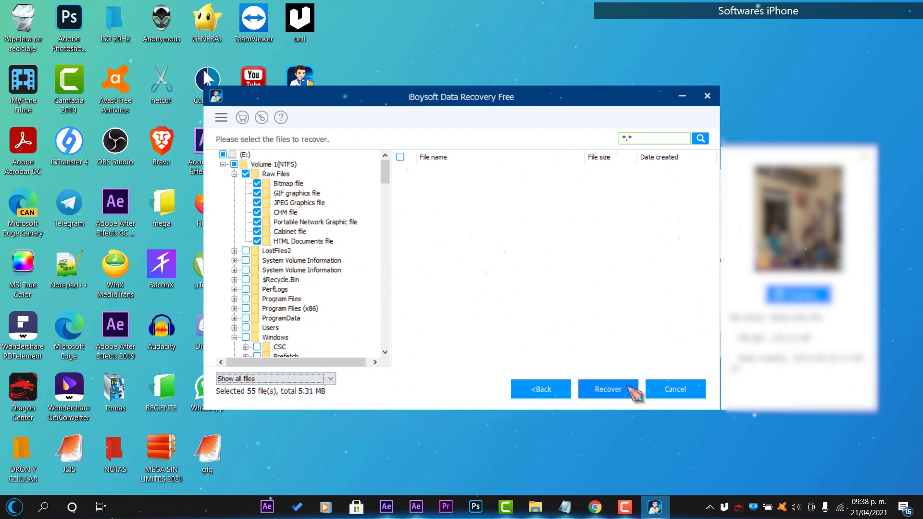
Recover the marked files into a new folder named Recupera on the Escritorio
left_click(622, 391)
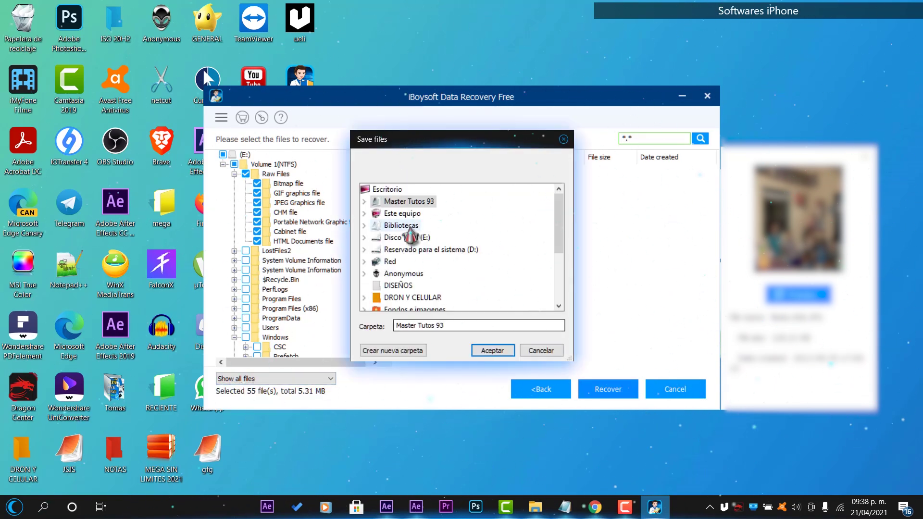
left_click(388, 189)
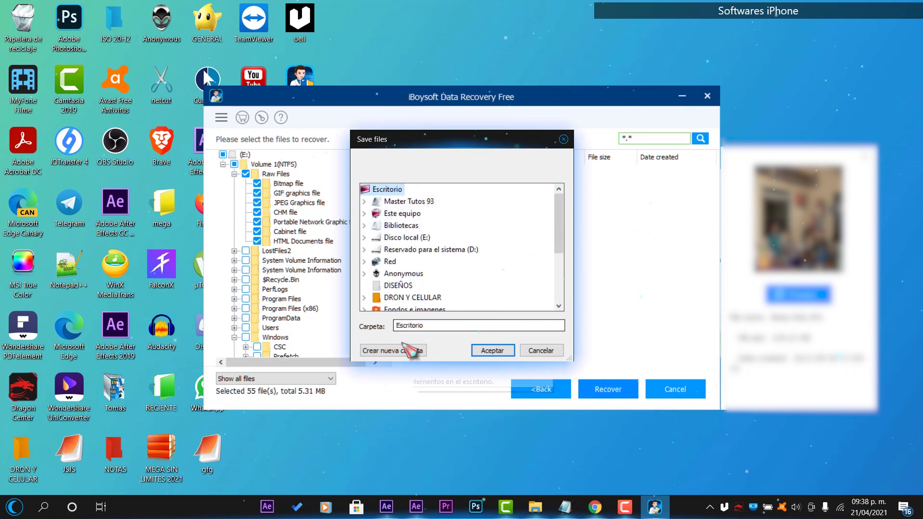
left_click(393, 350)
type("Recupe")
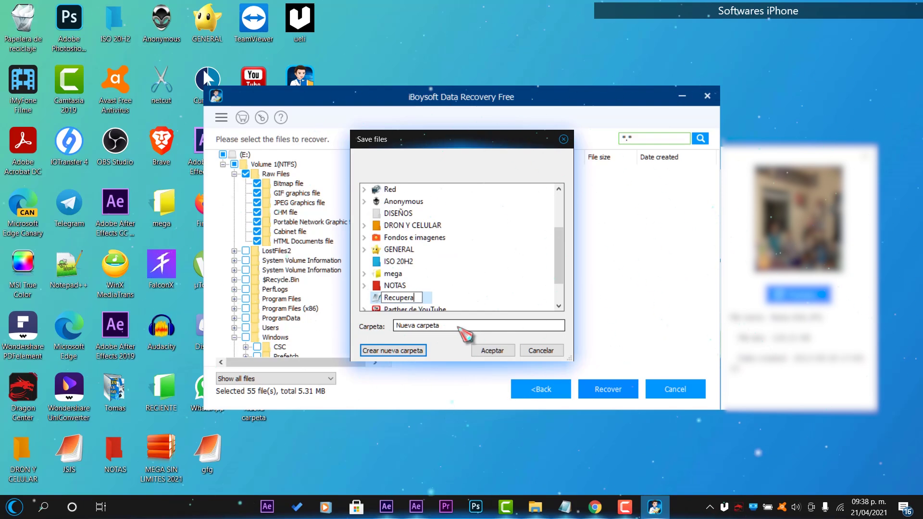
type("ra")
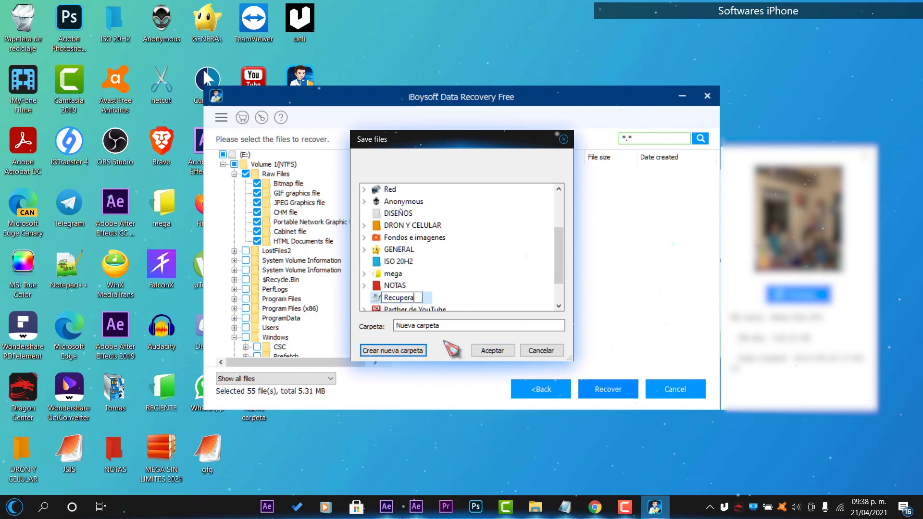
key("Return")
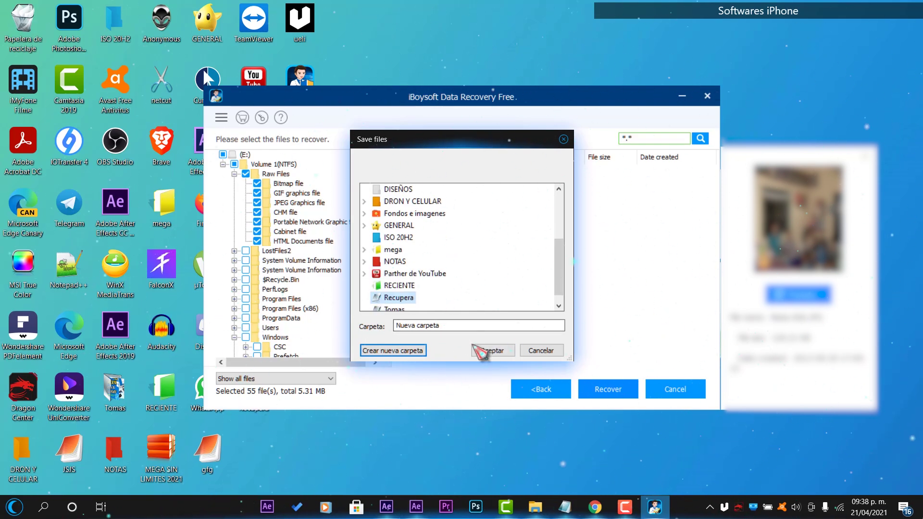
left_click(506, 351)
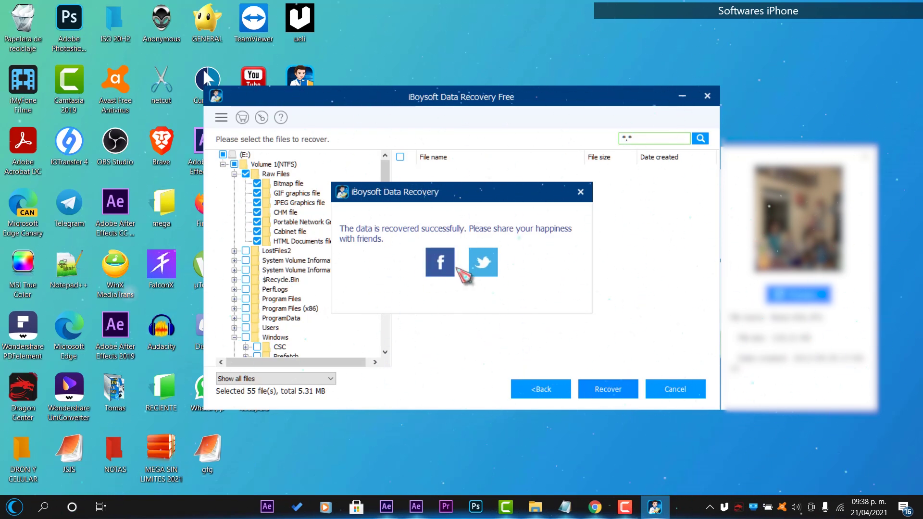
Dismiss the recovery message, close the File Explorer window with the recovered files and exit iBoysoft Data Recovery
left_click(581, 193)
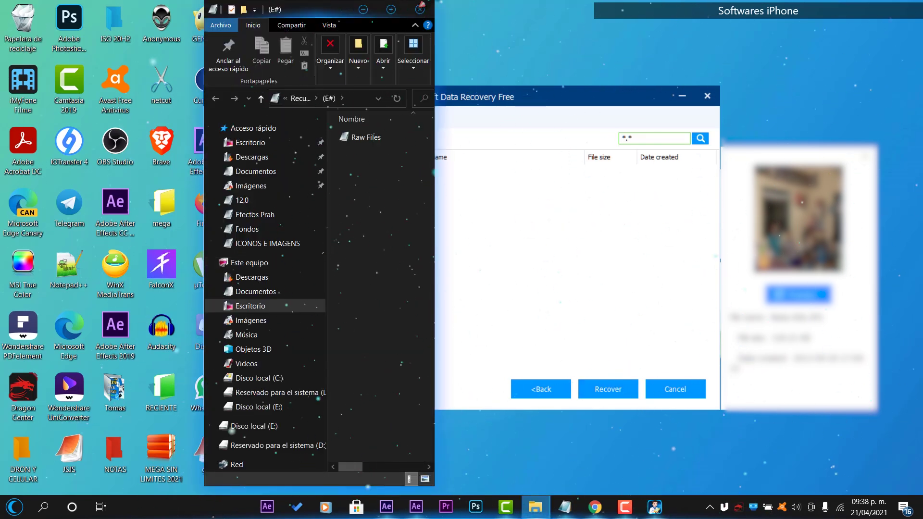
left_click(421, 9)
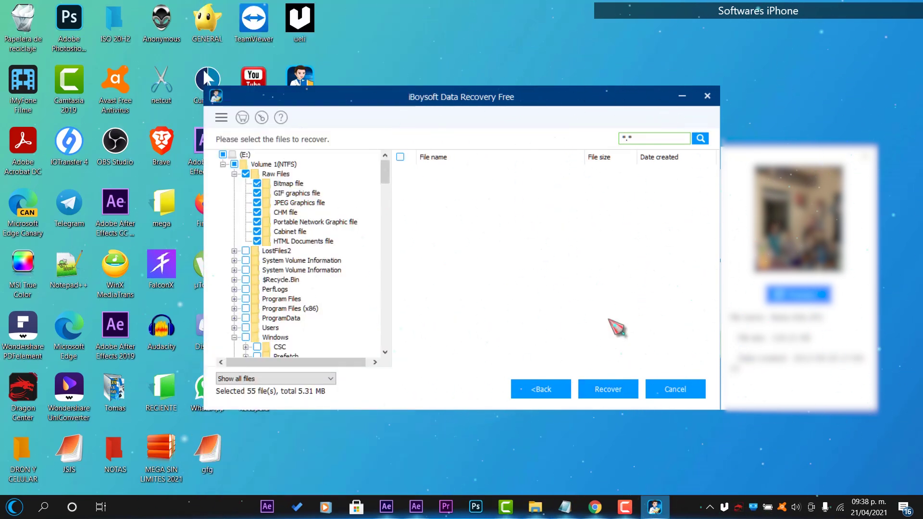
left_click(704, 101)
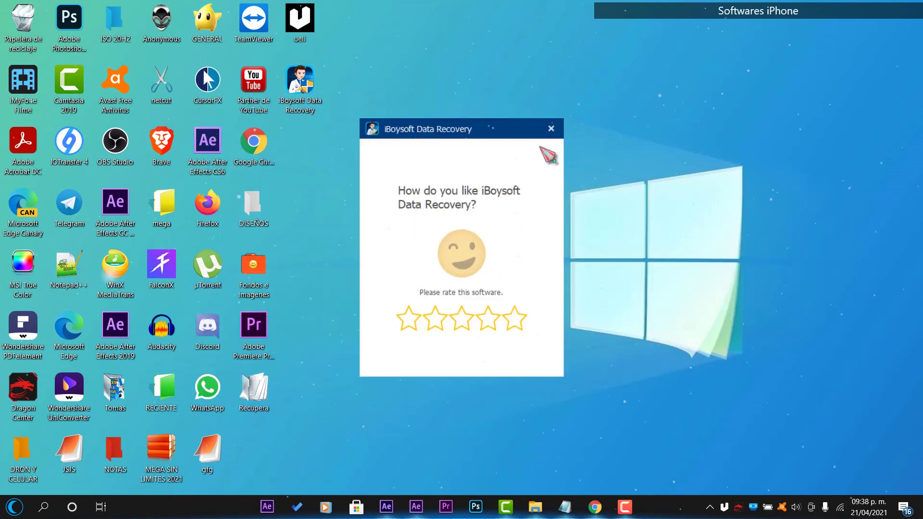
Rate the software four stars and close the rating window
left_click(489, 318)
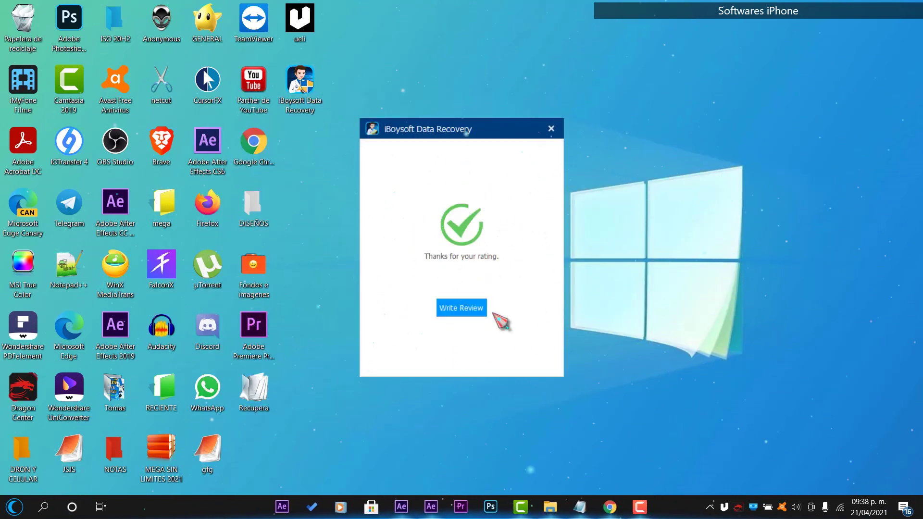
left_click(469, 309)
left_click(551, 129)
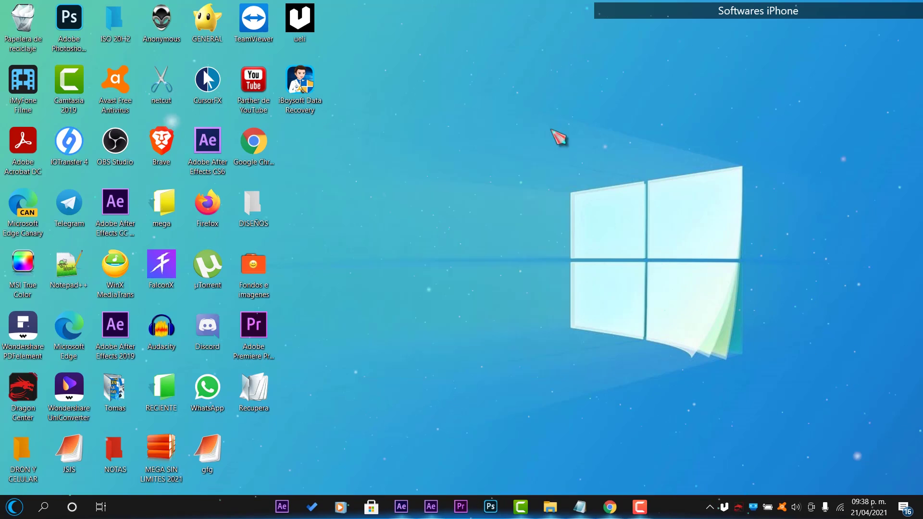
Open the (E#) folder inside the desktop folder Recupera and display its contents as large icons
double_click(255, 392)
double_click(177, 133)
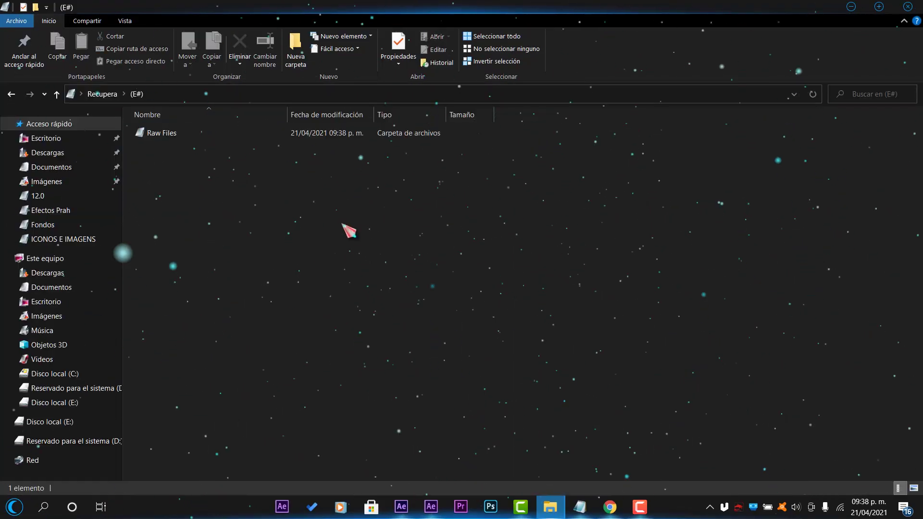
double_click(185, 134)
left_click(145, 95)
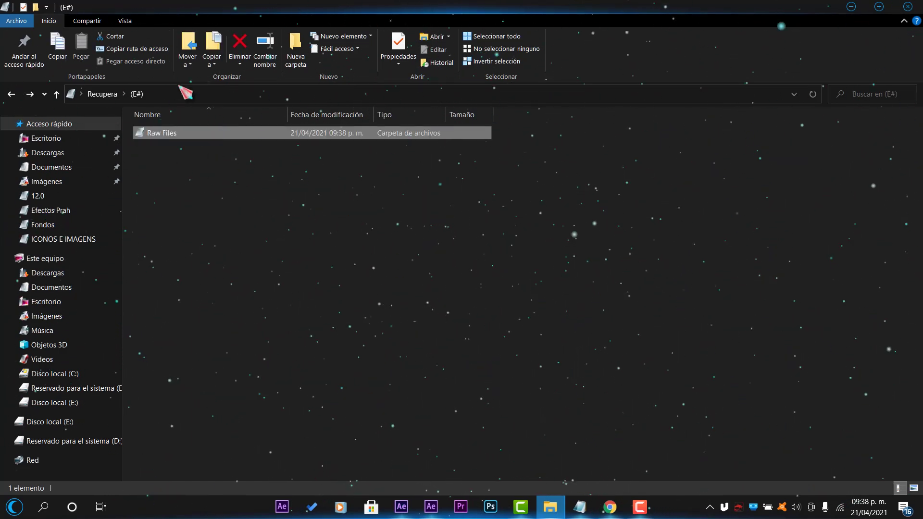
left_click(125, 20)
left_click(212, 37)
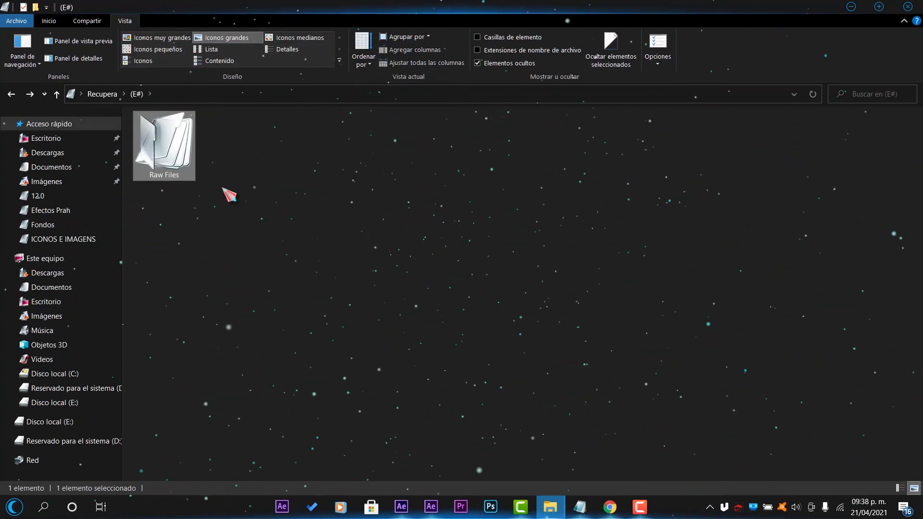
Look through the recovered Raw Files folder, checking the Bitmap file, Cabinet file and HTML Documents file subfolders
mouse_move(194, 180)
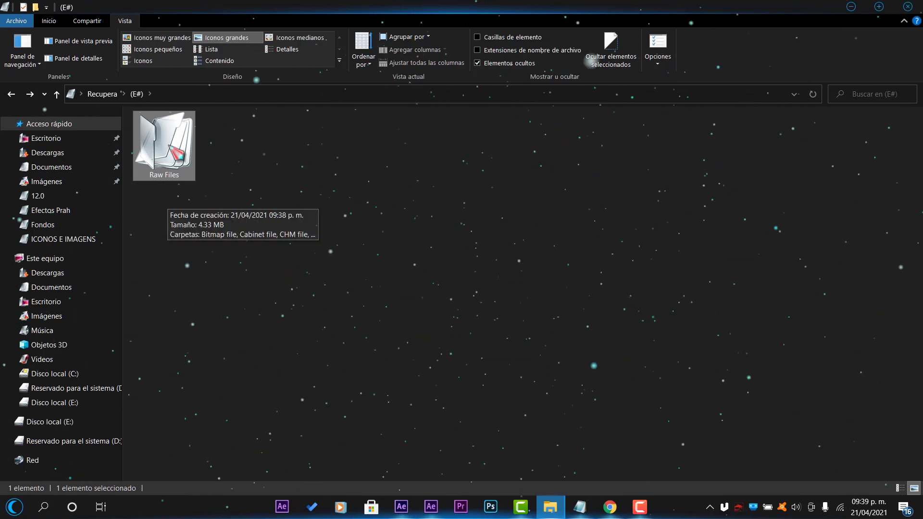
double_click(173, 153)
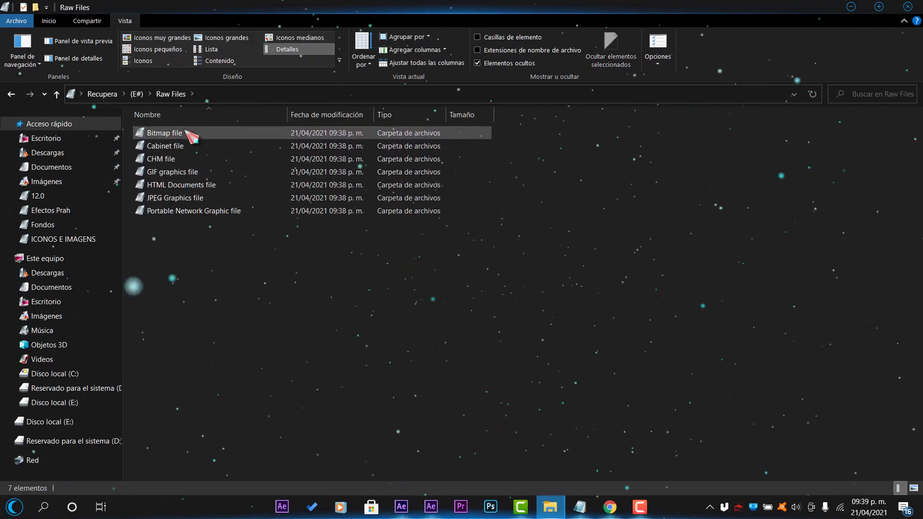
double_click(190, 132)
key("alt+Left")
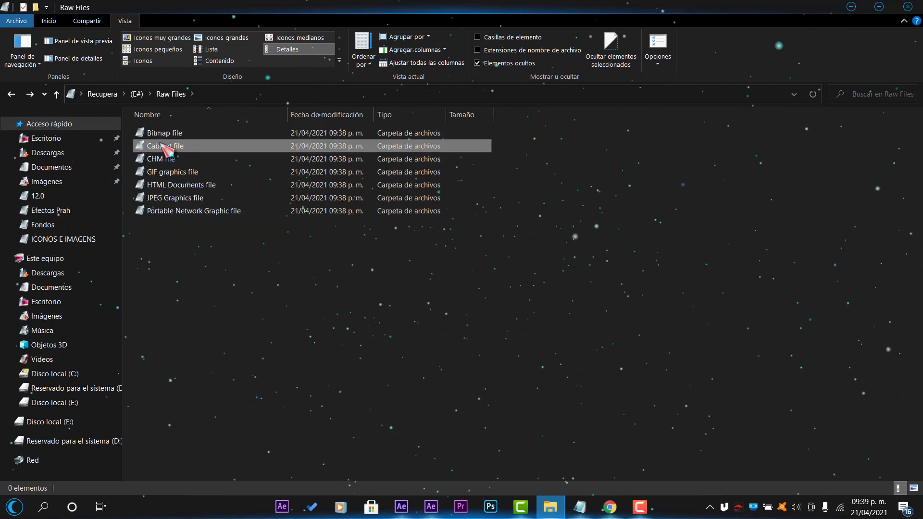
double_click(156, 145)
key("alt+Left")
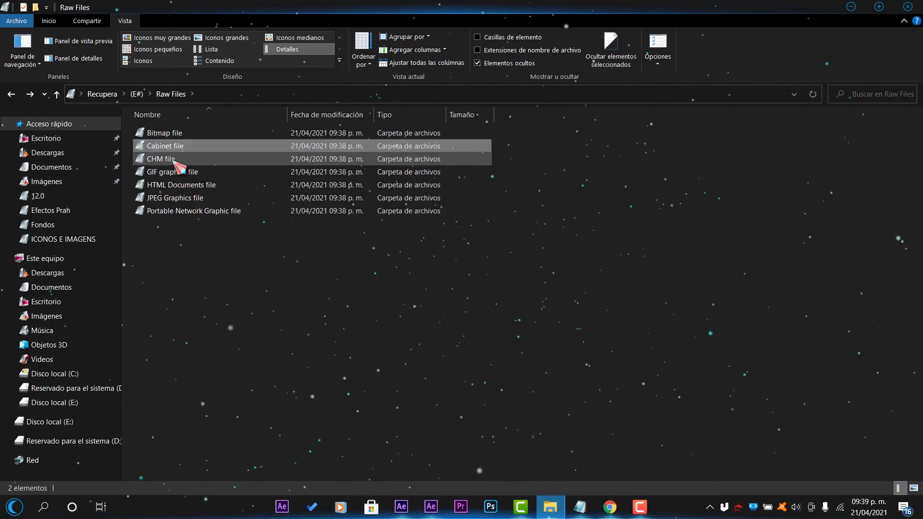
double_click(183, 185)
left_click(185, 172)
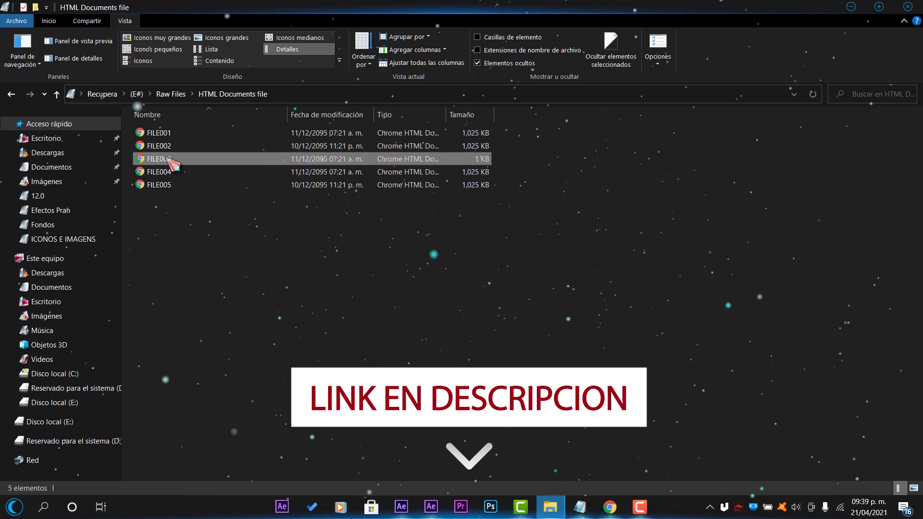
left_click(202, 204)
key("alt+Left")
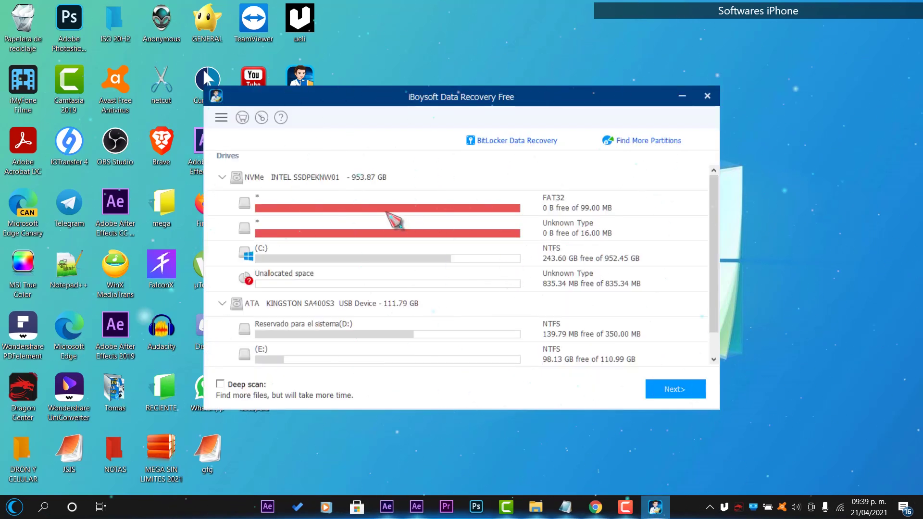
Run a deep scan on the unnamed 463.00 MB NTFS partition of the KINGSTON USB drive in iBoysoft Data Recovery
scroll(377, 268, "down", 1)
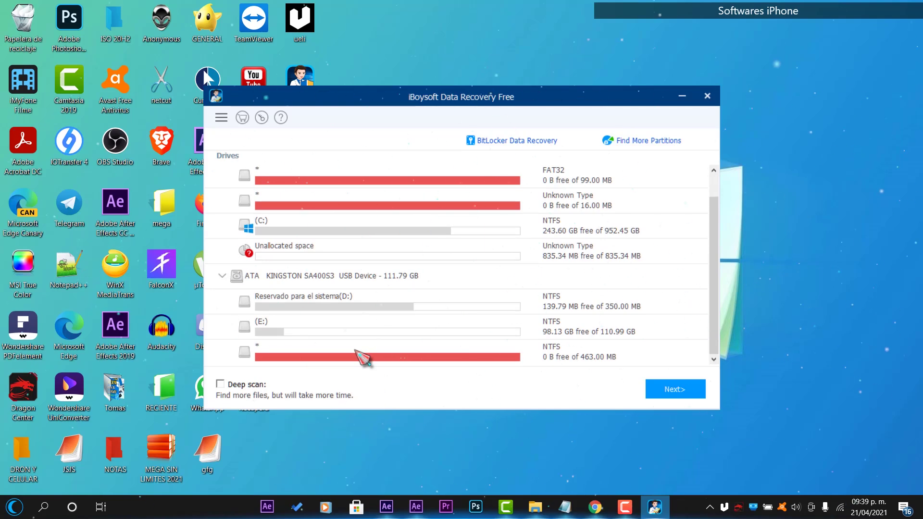
key("space")
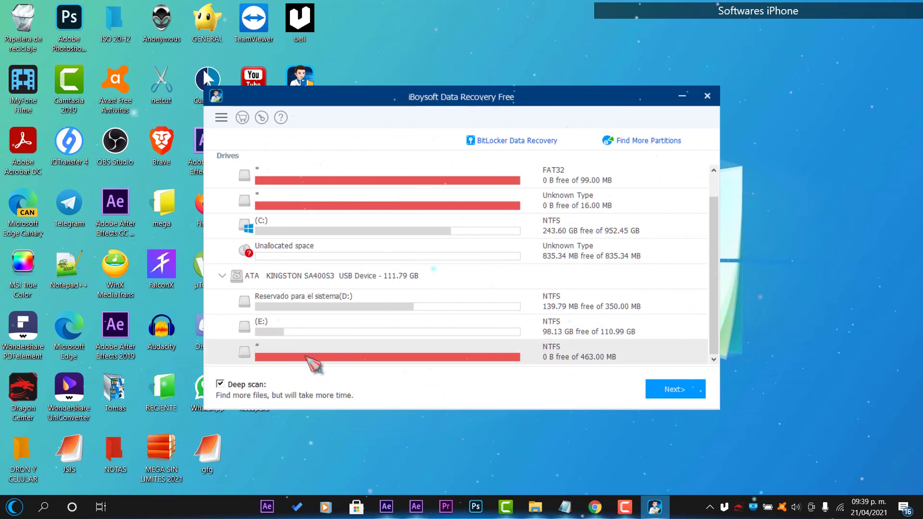
left_click(650, 385)
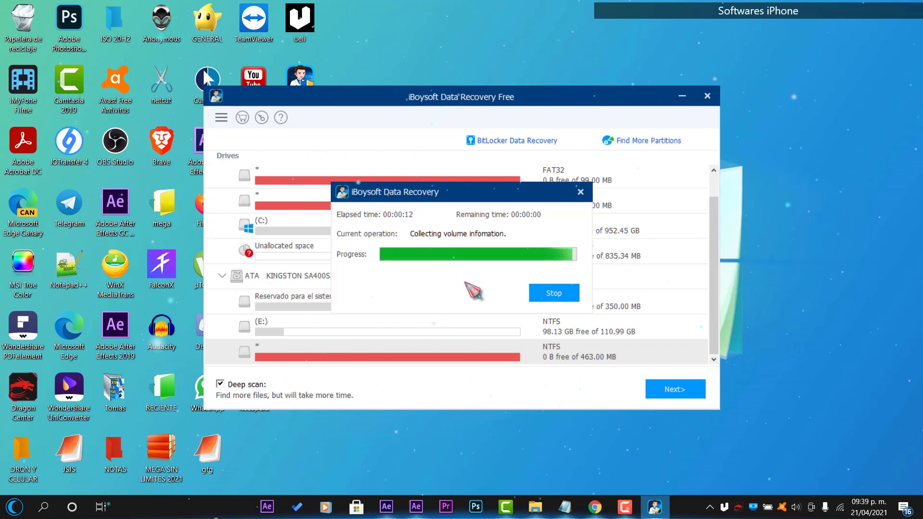
View the folders found under Volume 1(NTFS), check Raw Files, and return to the drive list without recovering anything
left_click(223, 164)
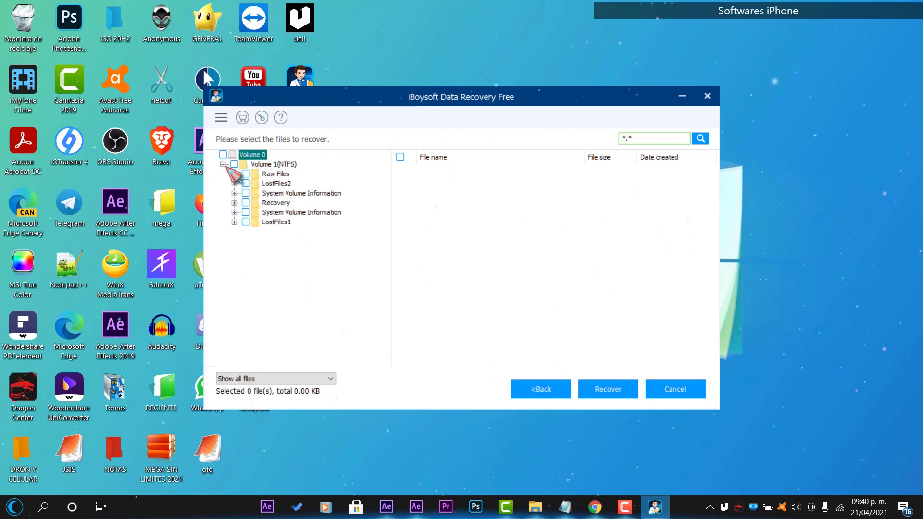
left_click(242, 175)
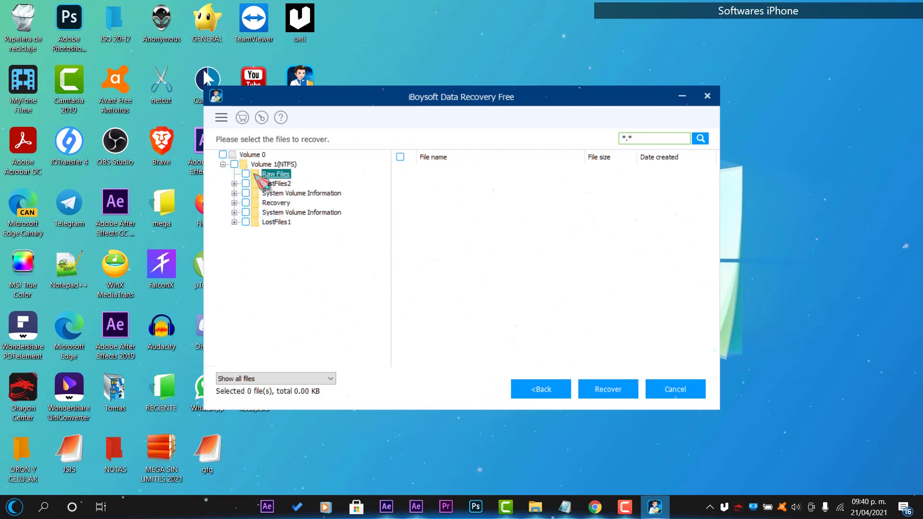
left_click(681, 389)
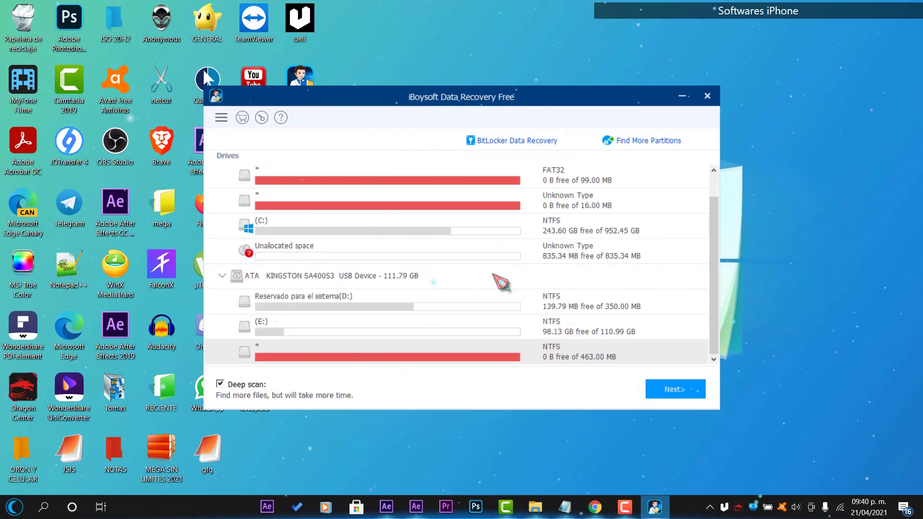
View the disk selection pages of Find More Partitions and BitLocker Data Recovery, cancelling each one
scroll(556, 274, "up", 2)
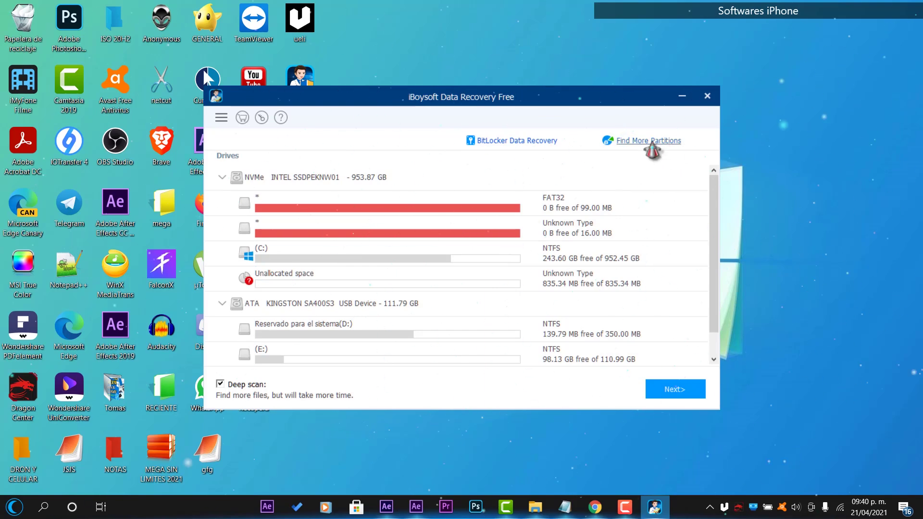
left_click(648, 141)
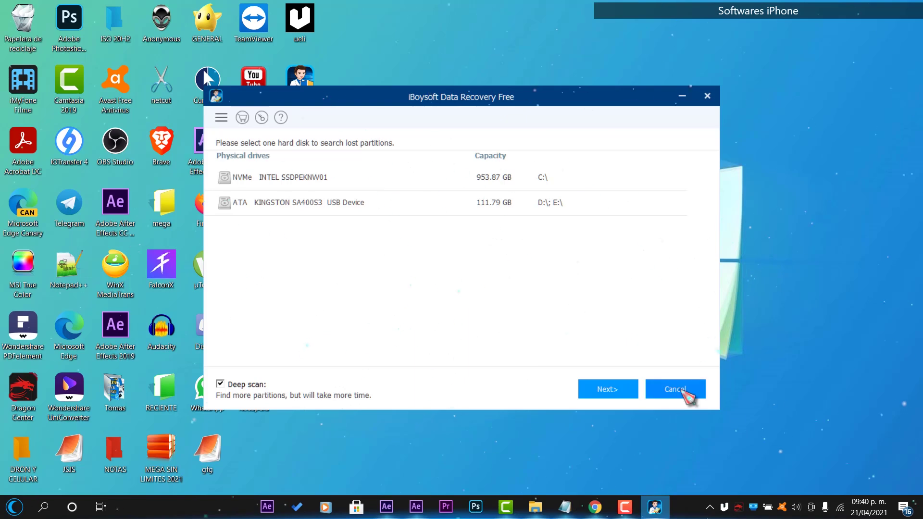
left_click(682, 389)
left_click(540, 139)
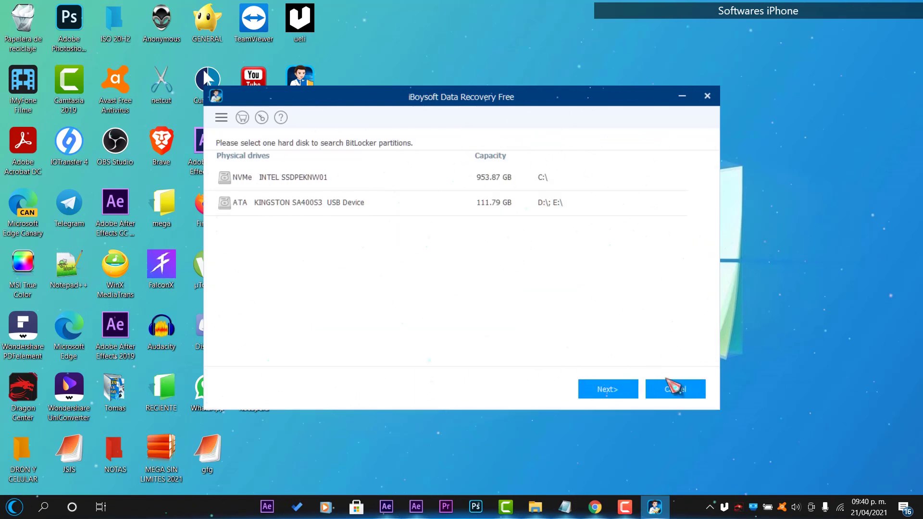
left_click(675, 389)
View the upgrade dialog with its license key field and close it without entering a key
left_click(222, 117)
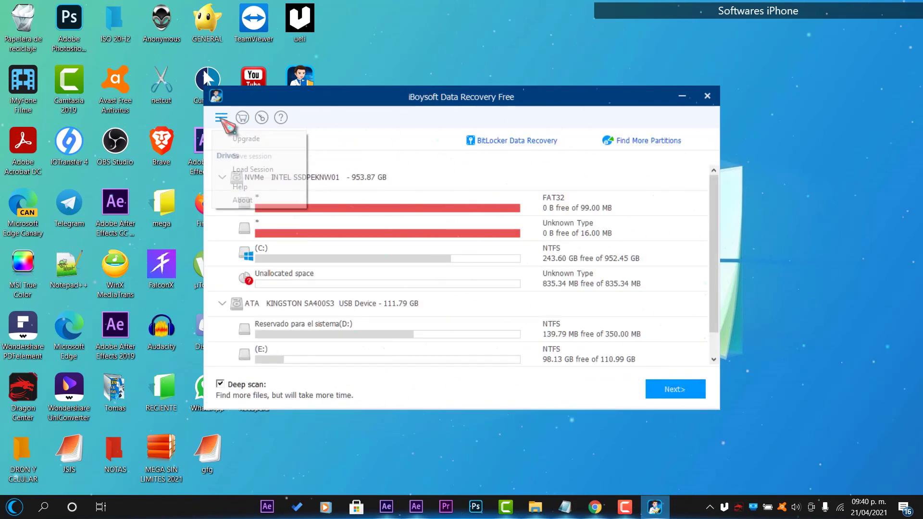
left_click(271, 139)
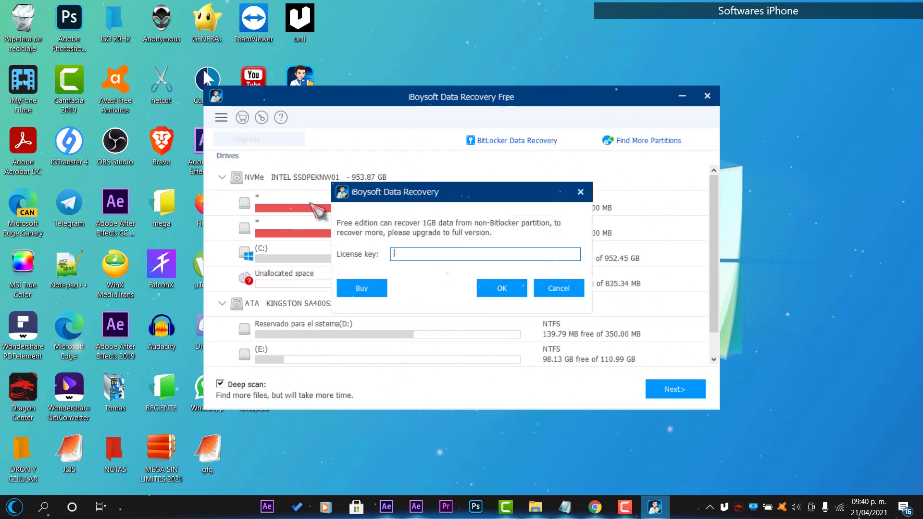
left_click(557, 287)
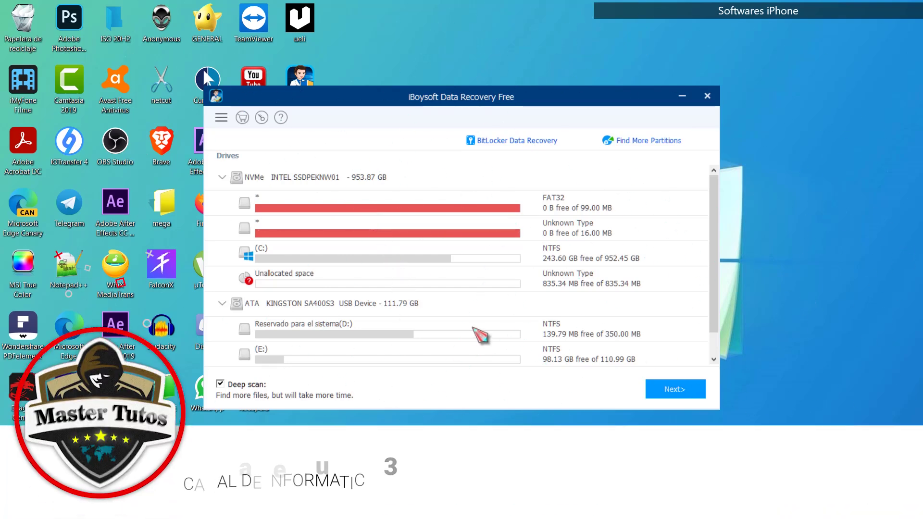
left_click(351, 281)
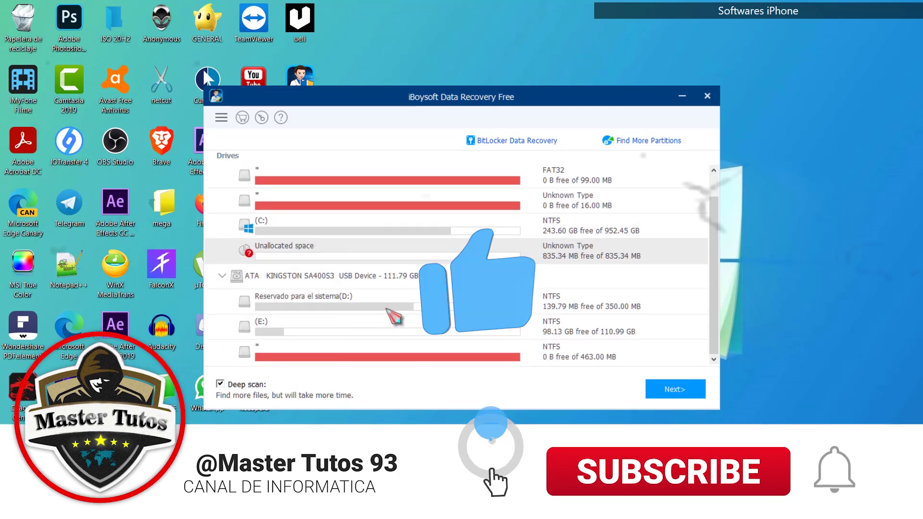
key("End")
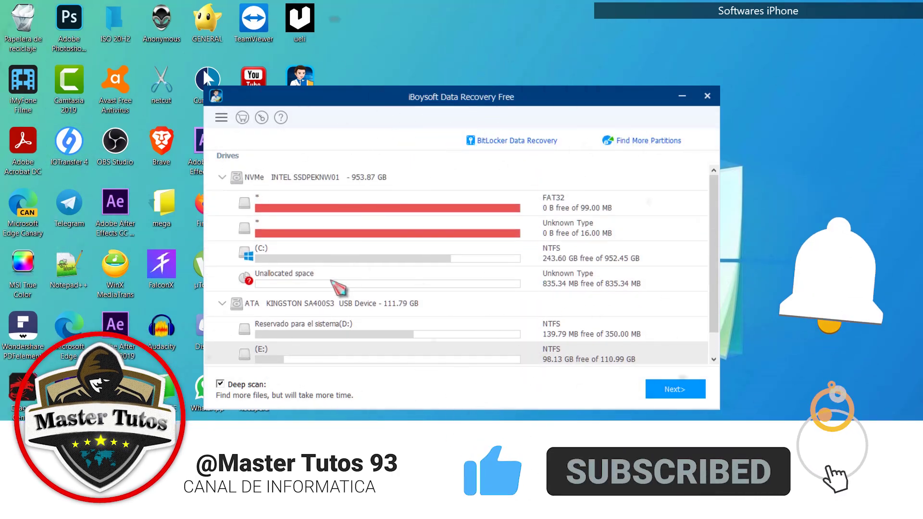